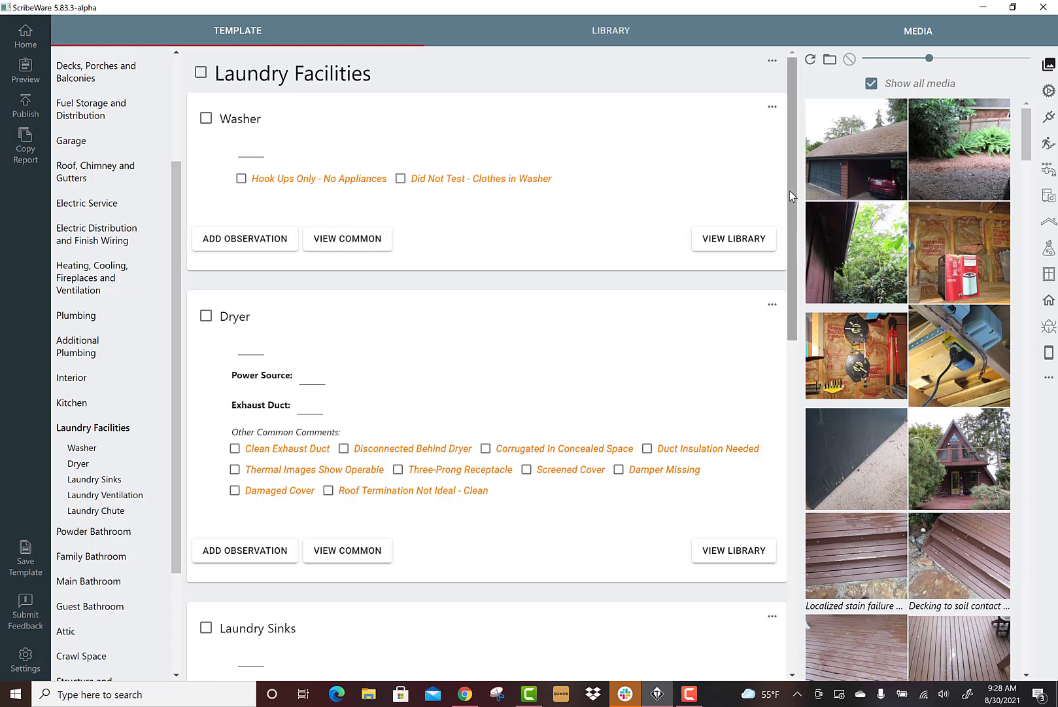
Step: Add a blank section directly below Laundry Sinks in the Laundry Facilities chapter
drag(790, 190, 792, 372)
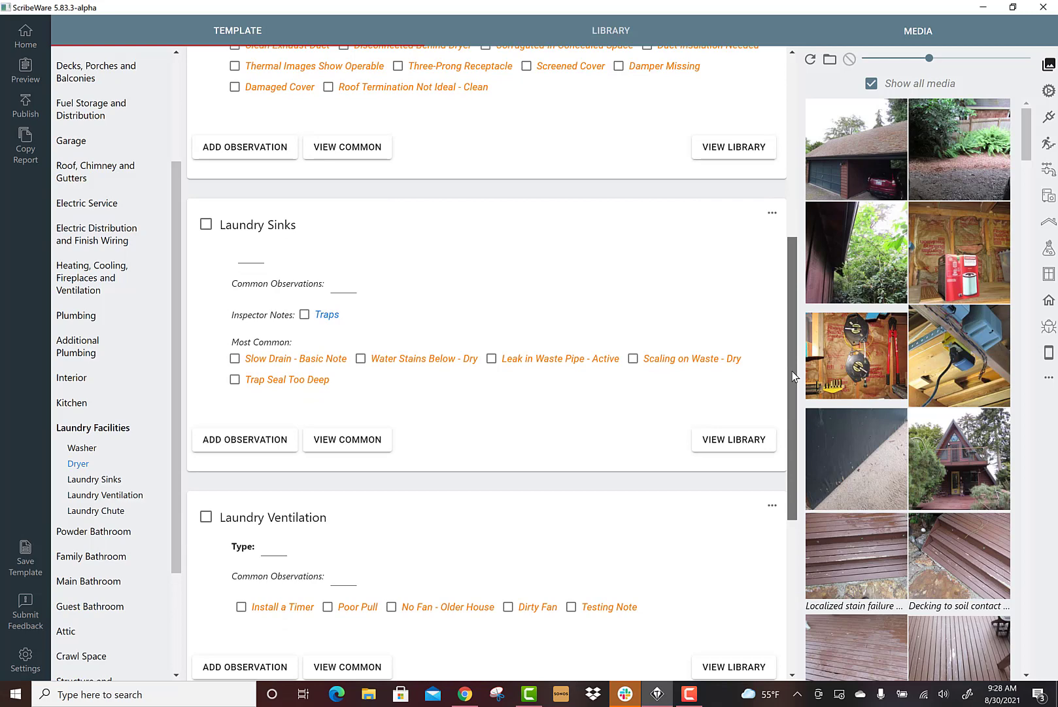
mouse_move(792, 372)
mouse_down()
mouse_move(779, 142)
mouse_move(795, 188)
mouse_move(805, 353)
mouse_up()
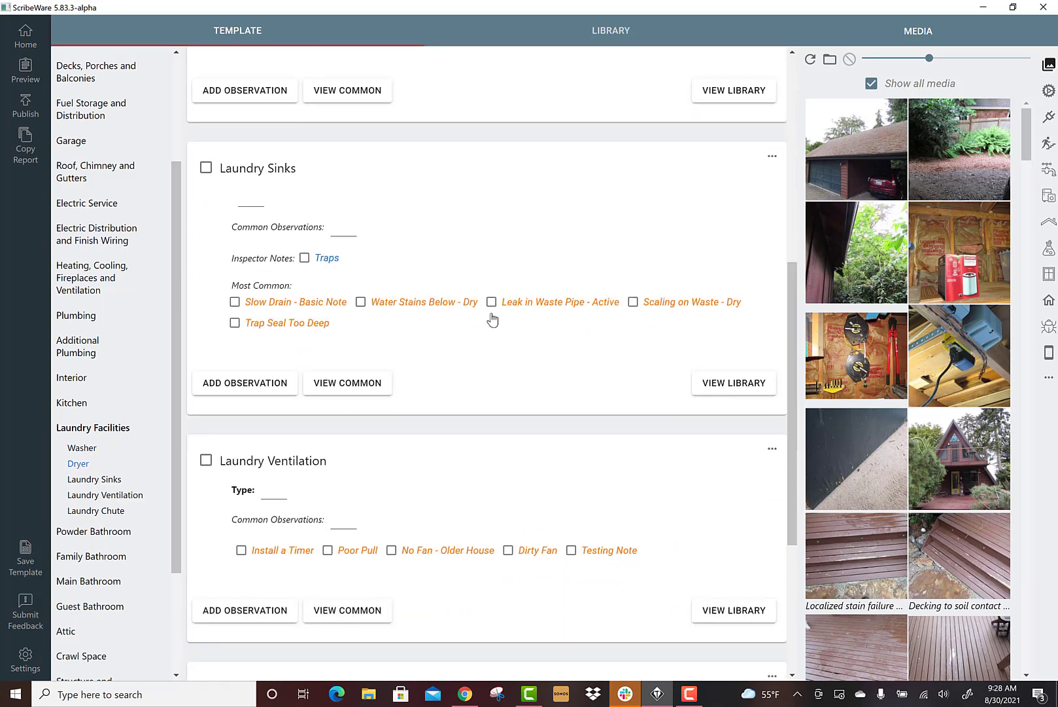
scroll(511, 317, up, 5)
scroll(522, 316, down, 2)
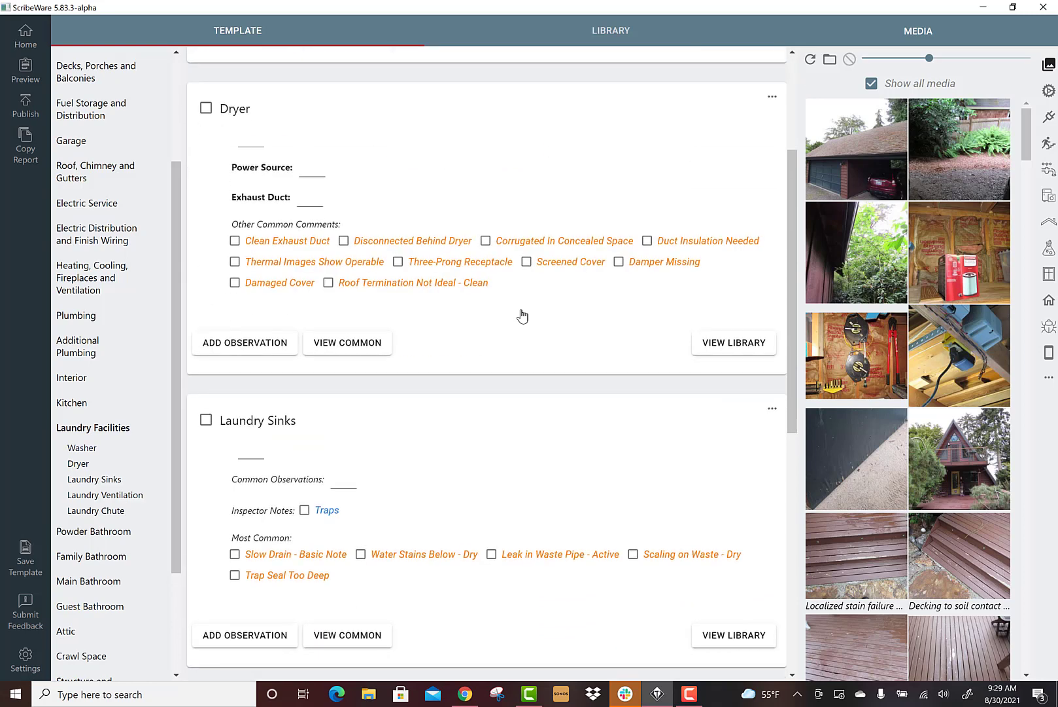
scroll(517, 312, down, 3)
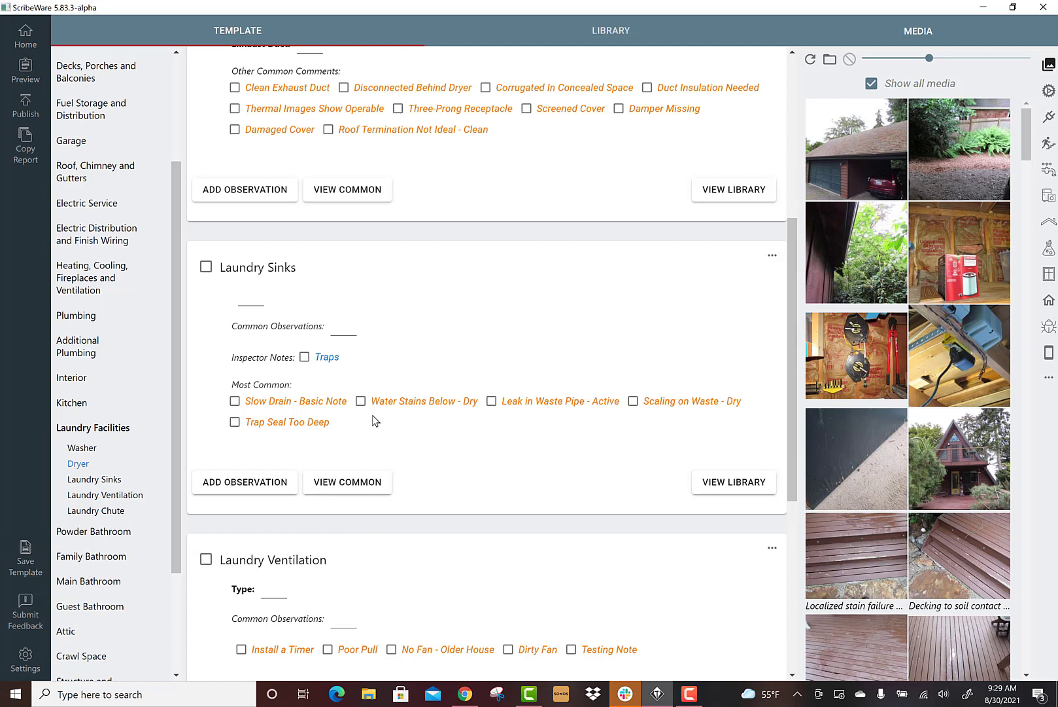
click(775, 257)
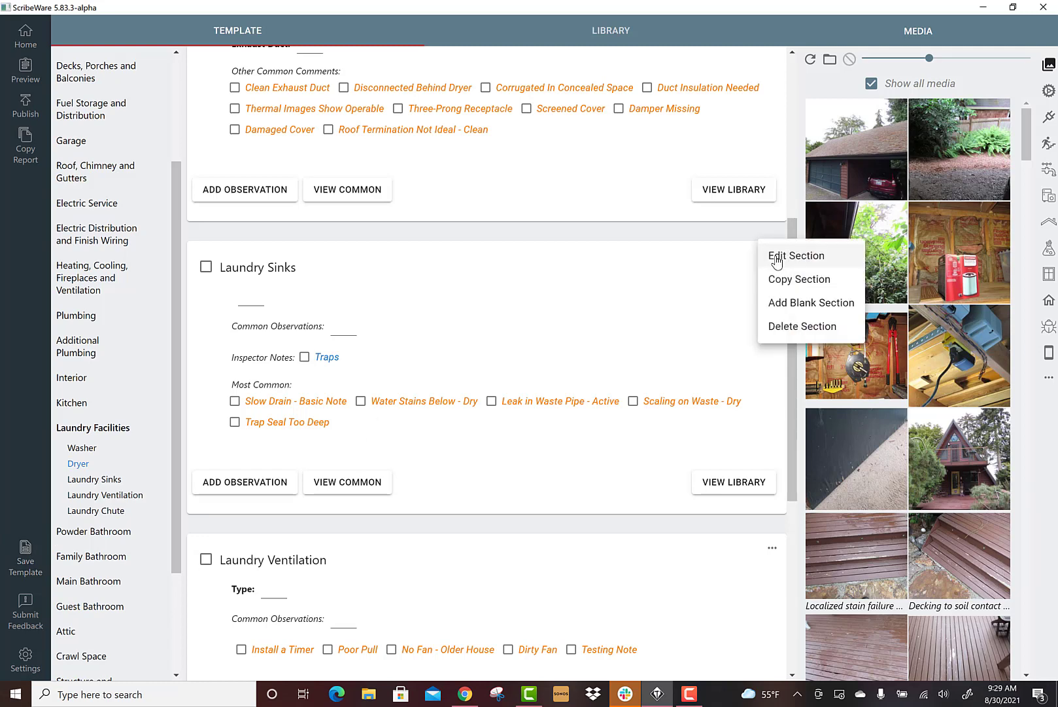
click(799, 305)
Step: Rename the new blank section to "Laundry Cabinets"
double_click(243, 567)
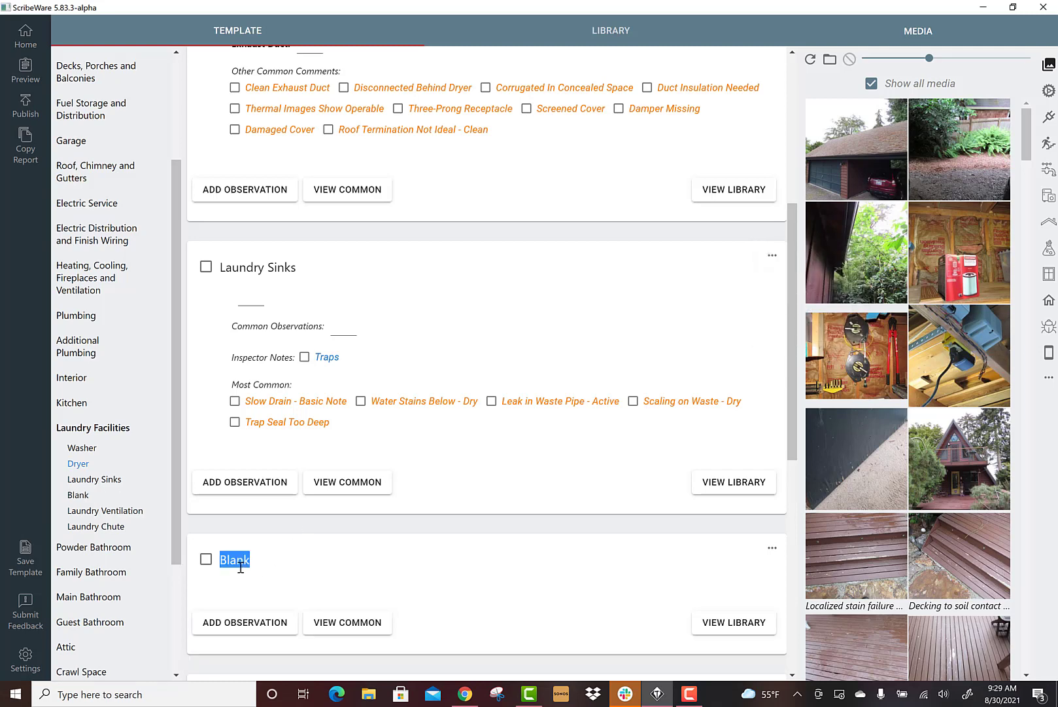
text(Laundry)
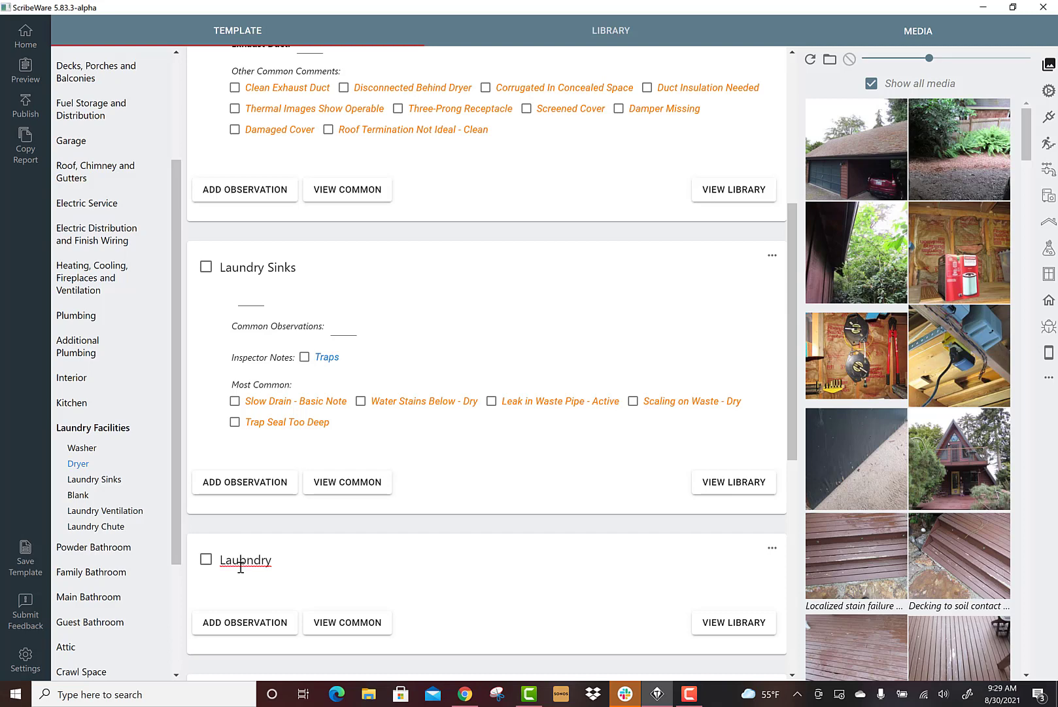
key(BackSpace)
key(BackSpace)
key(BackSpace)
text(ndry Cabinets)
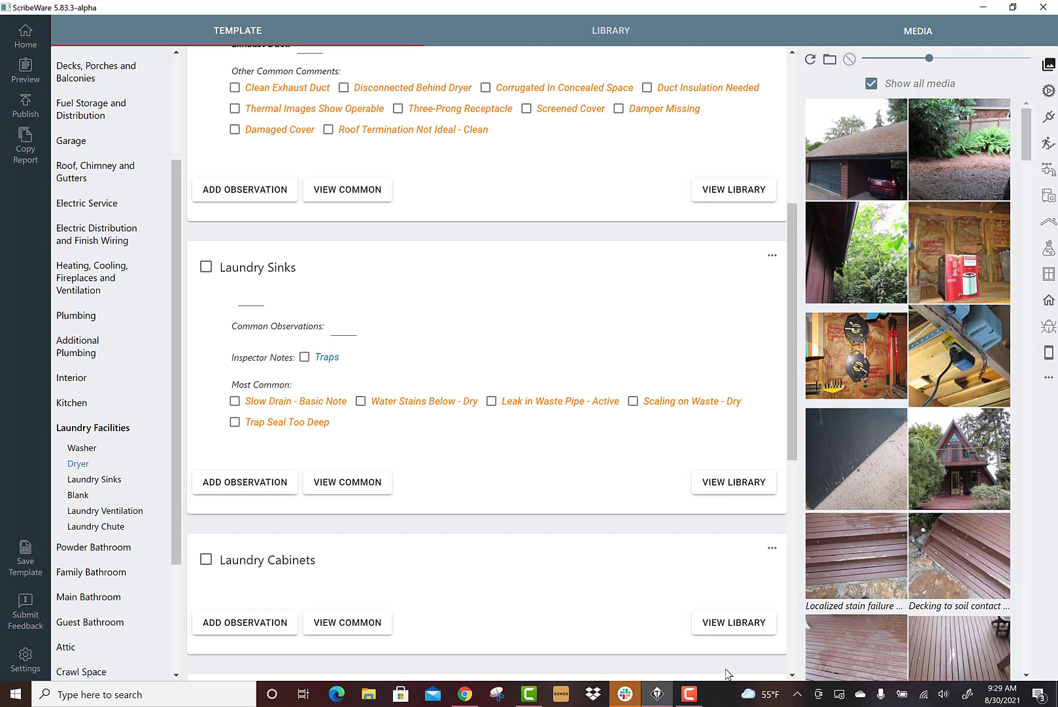
click(535, 577)
Step: Check the status options offered by the unlabelled field at the start of the Laundry Sinks section
scroll(538, 571, down, 3)
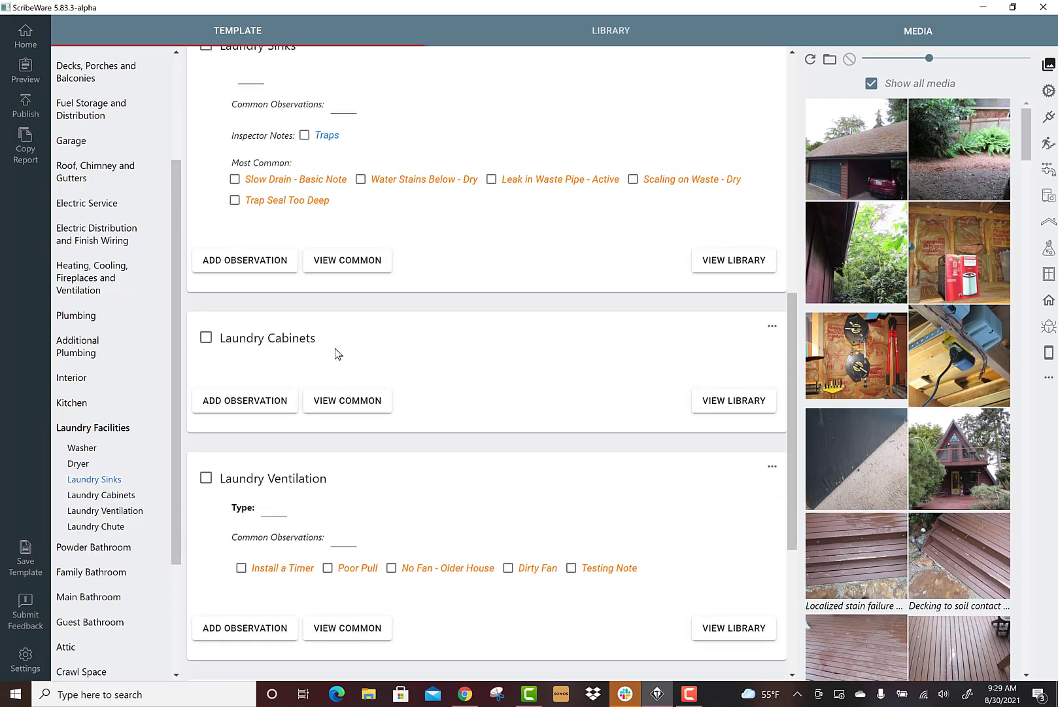
scroll(335, 354, up, 2)
click(254, 191)
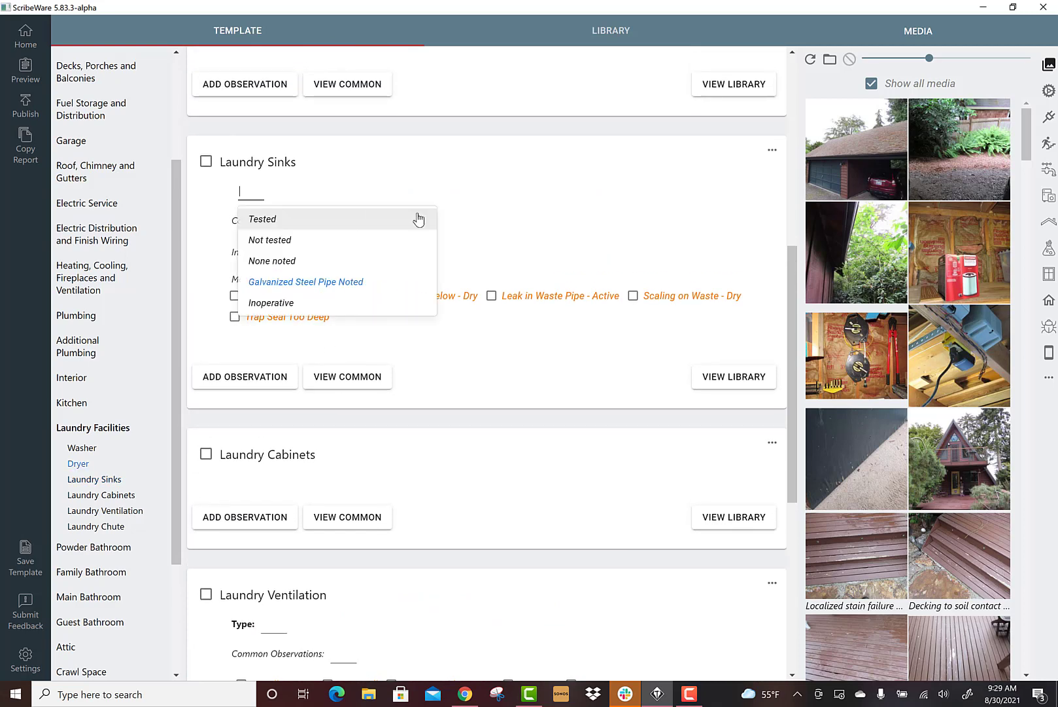
click(509, 213)
Step: Check the library entries for the Laundry Cabinets section and return to the template
click(359, 521)
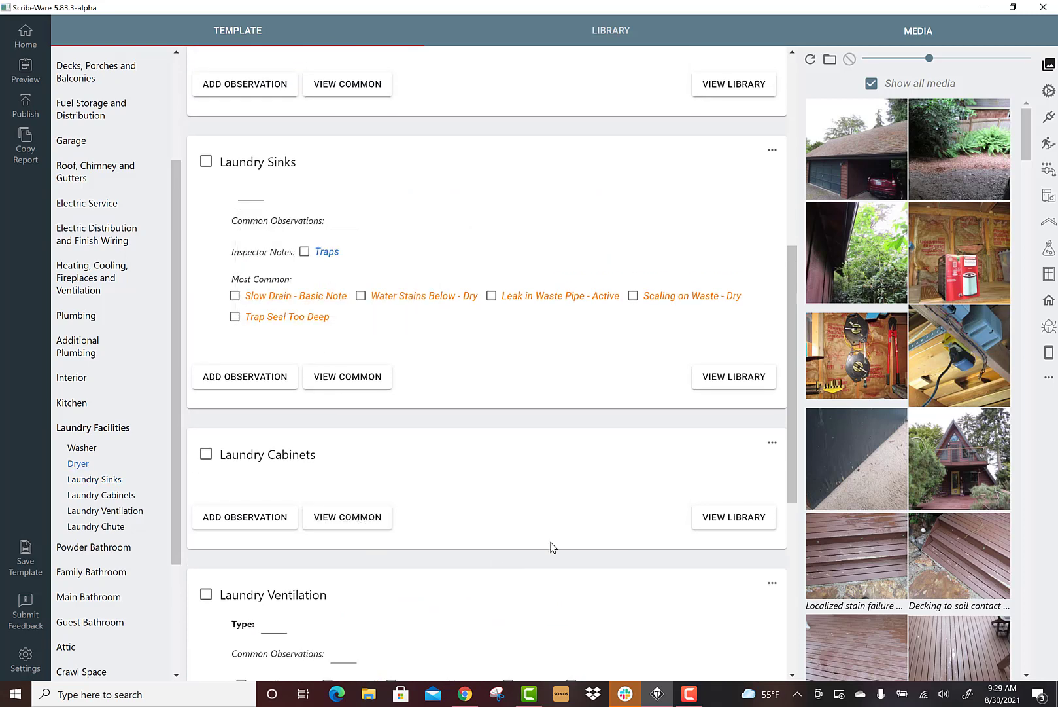
scroll(518, 491, down, 2)
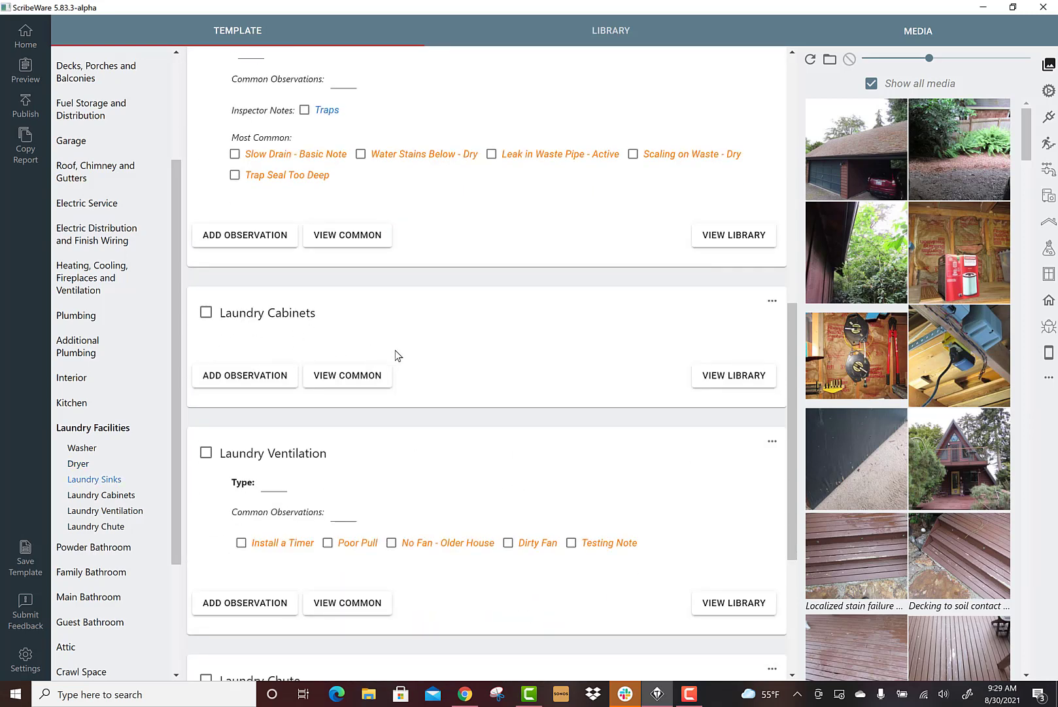
click(739, 387)
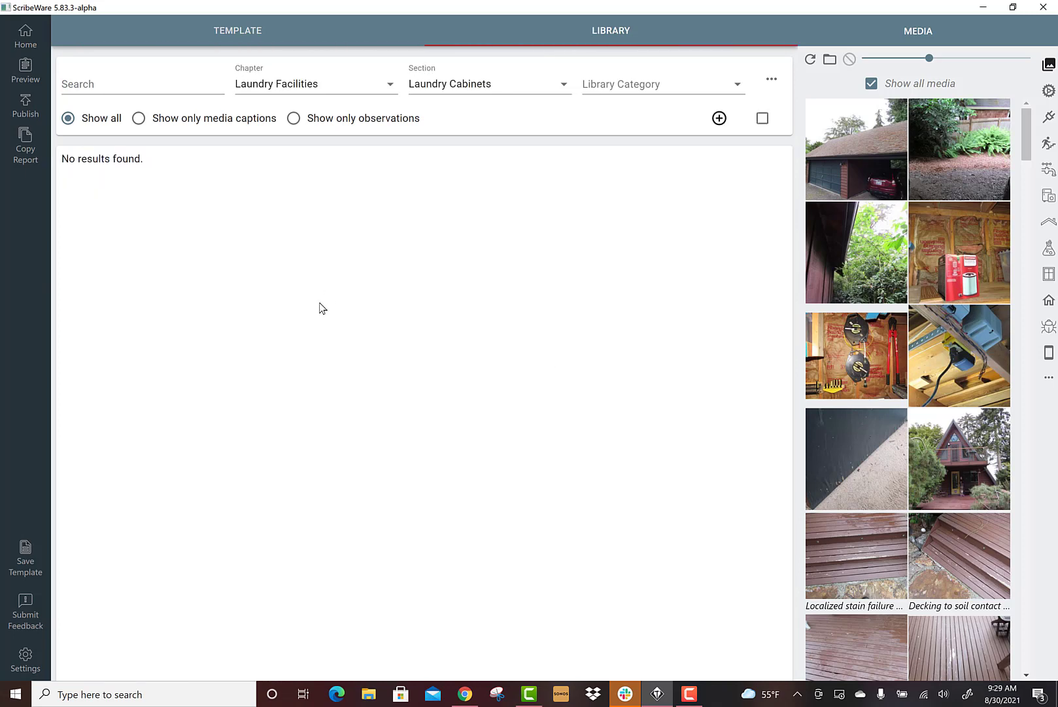
click(220, 31)
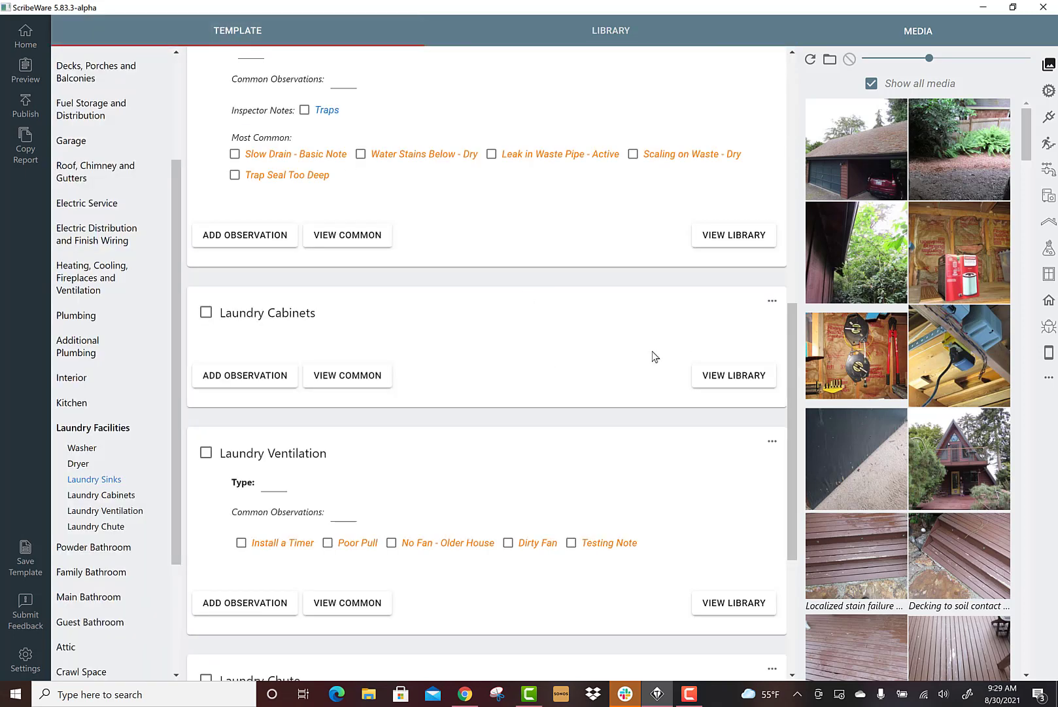
Step: Assign the Kitchen Cabinets and Countertops library category to the Laundry Cabinets section and finish editing the section
click(772, 301)
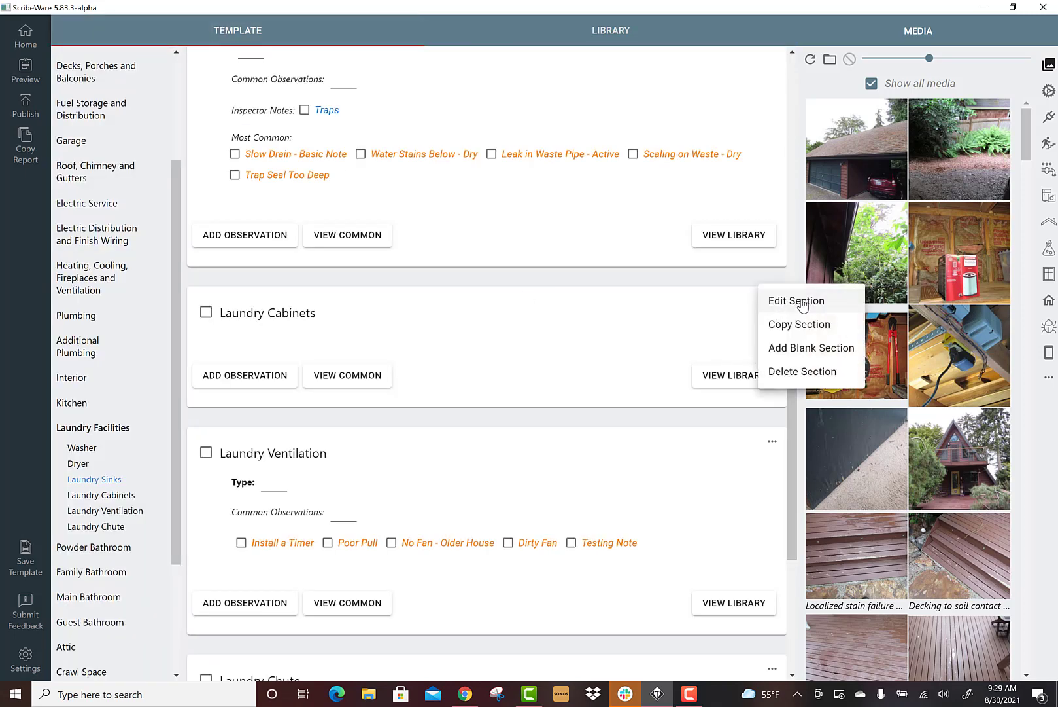
click(802, 302)
click(692, 414)
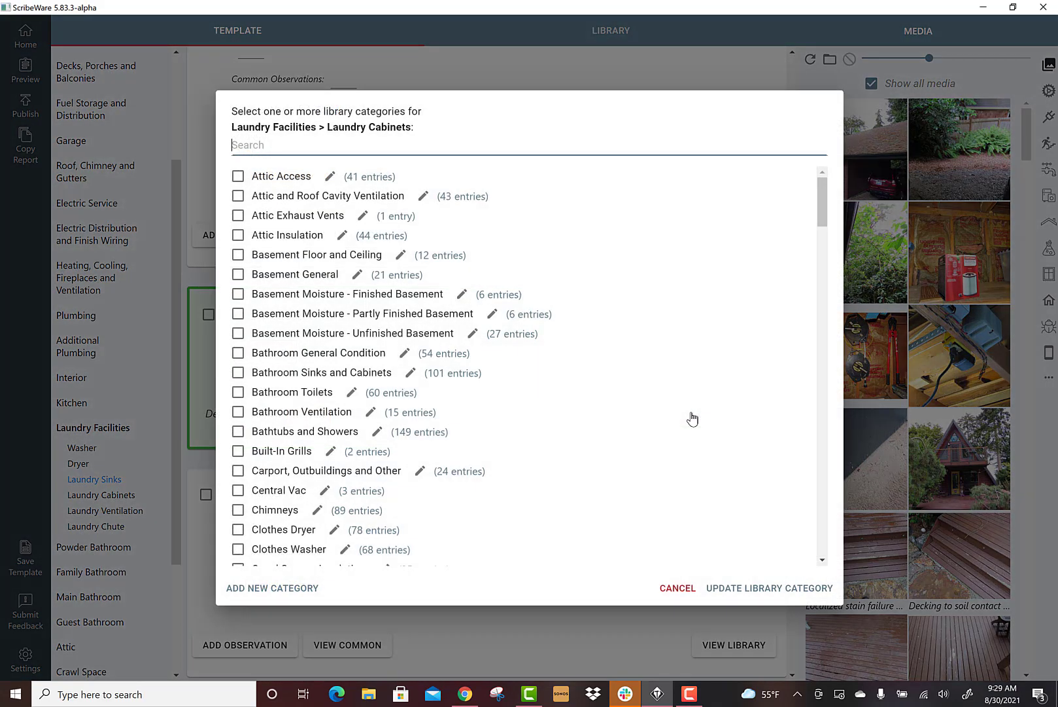
drag(822, 219, 829, 435)
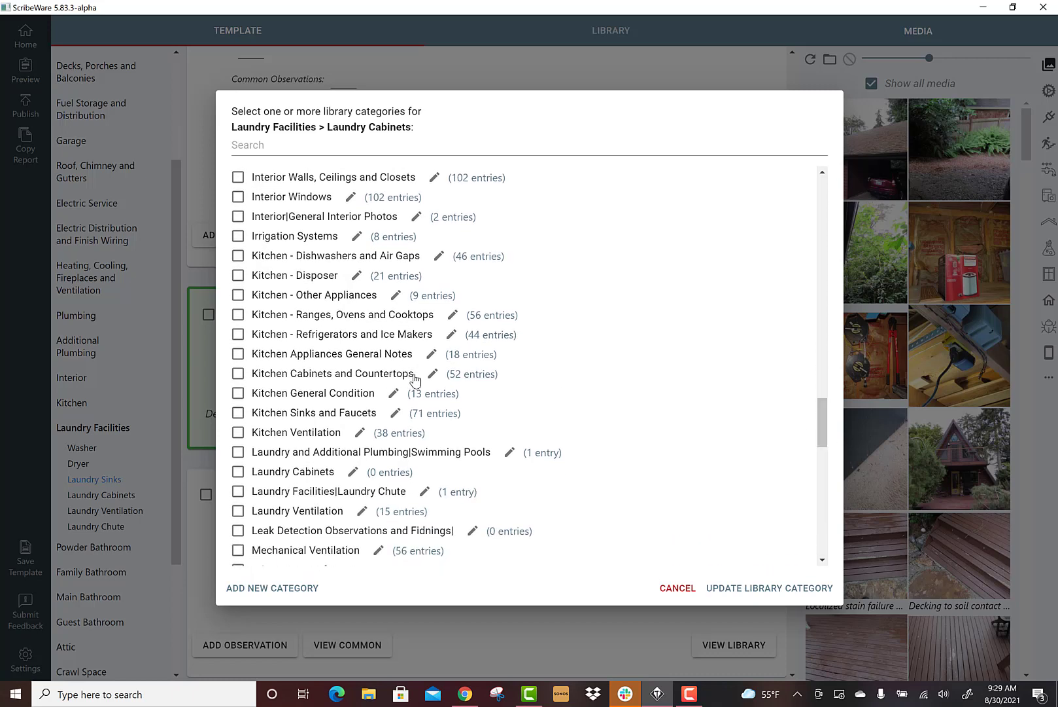
click(239, 377)
click(239, 395)
click(746, 593)
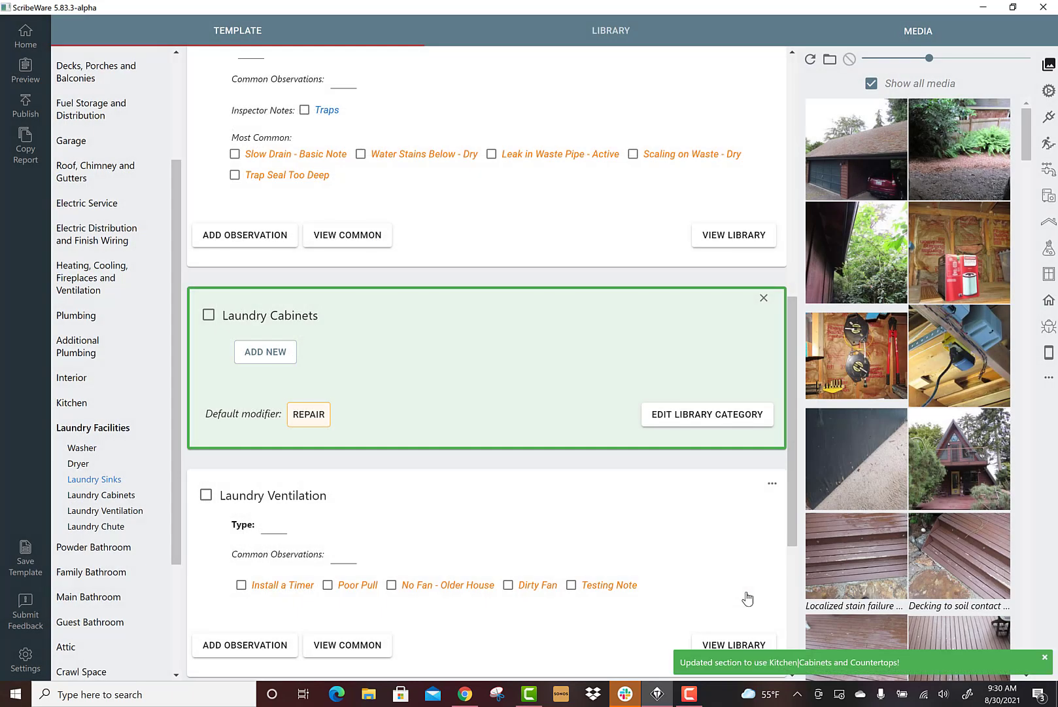
click(764, 299)
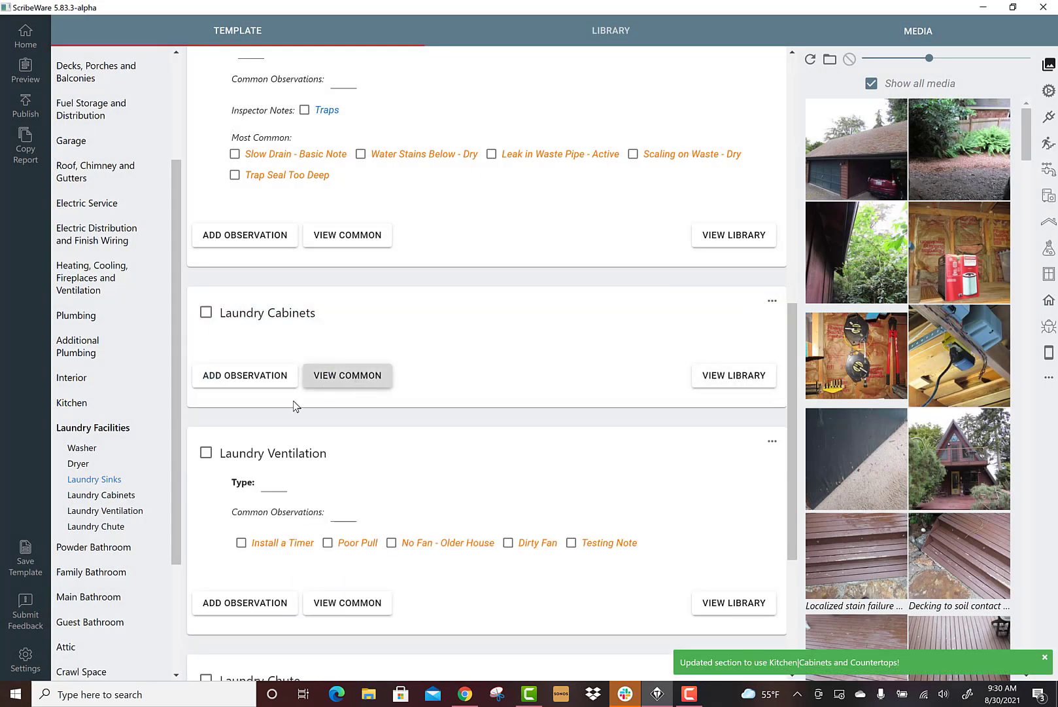
Step: Review the library entries now linked to the Laundry Cabinets section
click(726, 374)
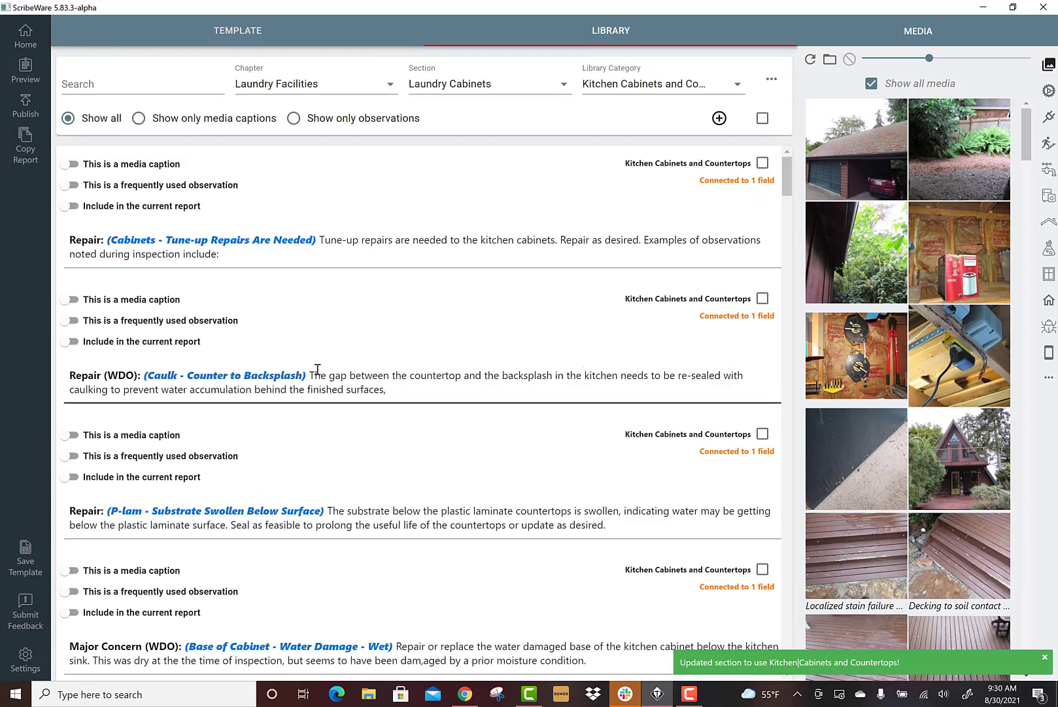
scroll(359, 324, down, 1)
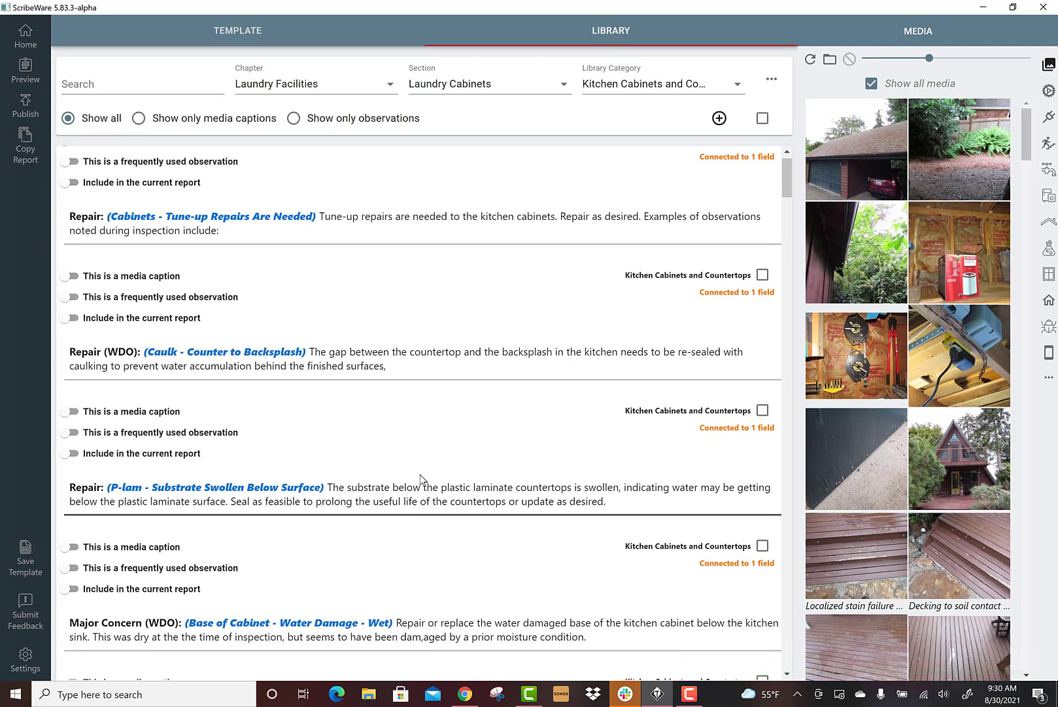
scroll(420, 479, down, 2)
scroll(420, 475, up, 3)
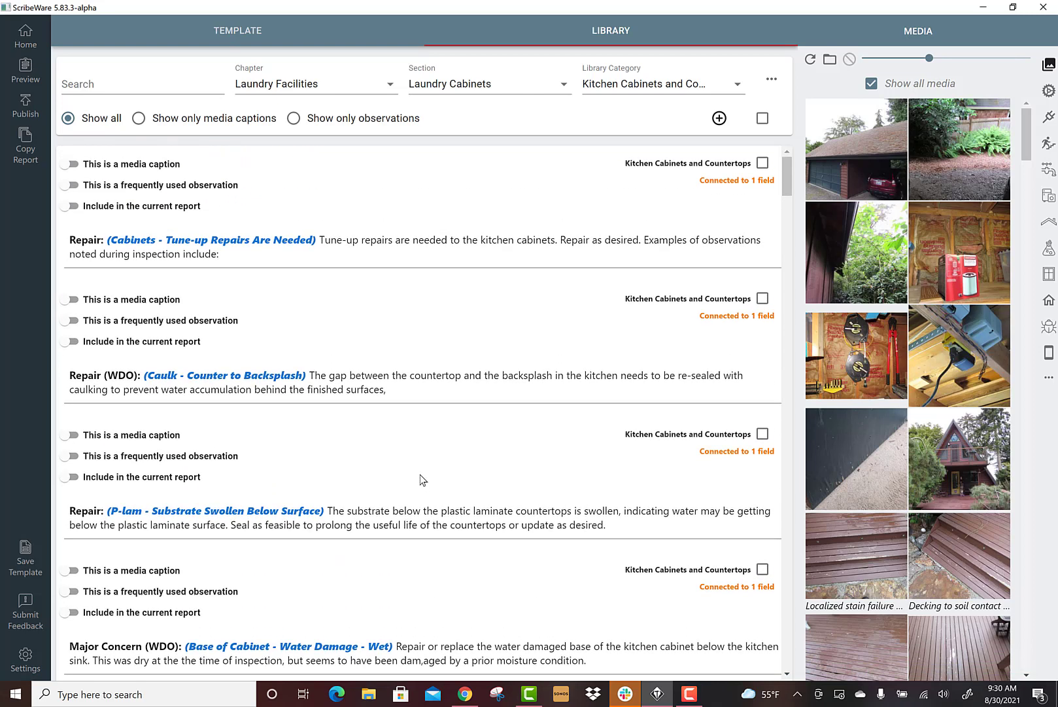
Step: Back in the template, search "tune" in a new Laundry Cabinets observation and insert "New Construction - Tune-Up Repairs Needed"
click(244, 37)
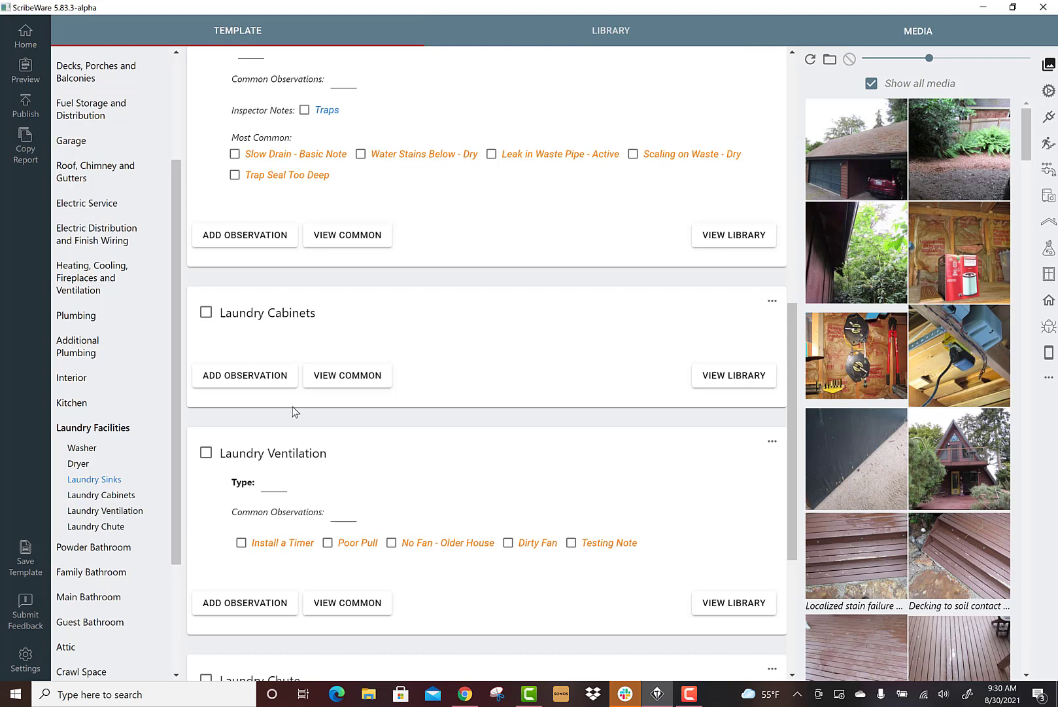
click(272, 377)
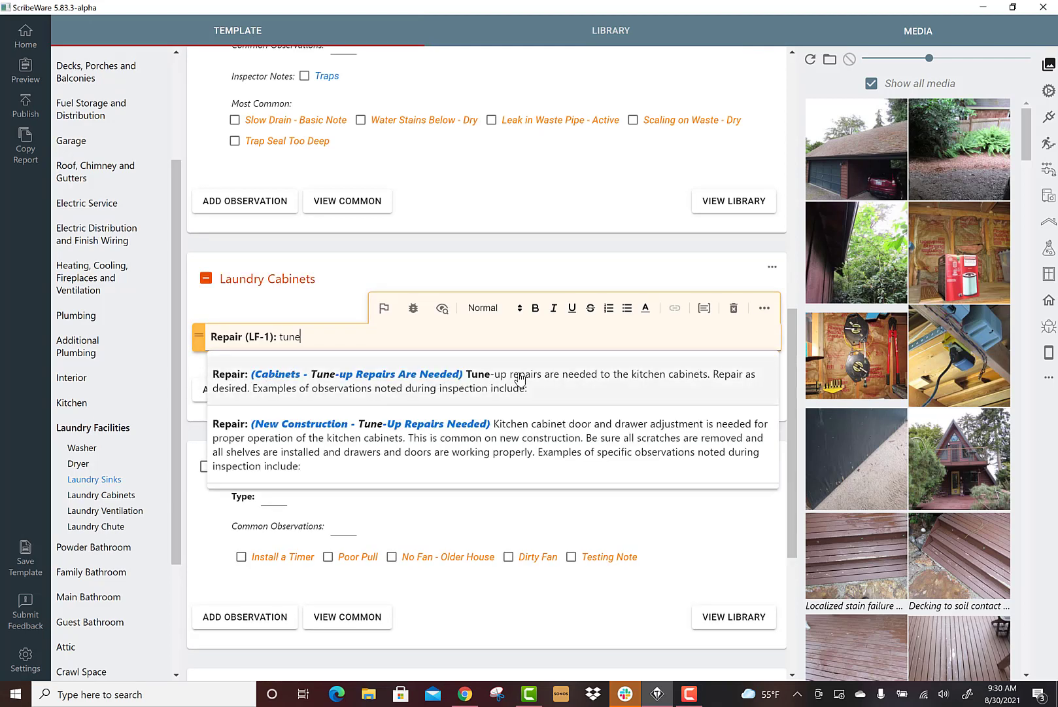
click(549, 425)
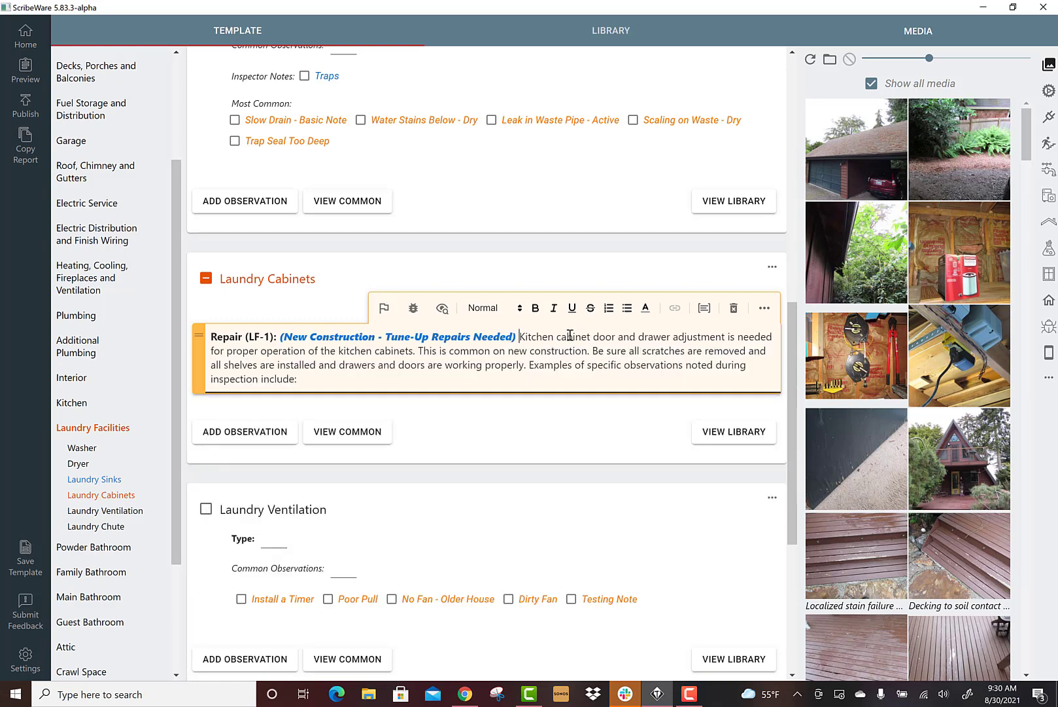
Step: Turn the word "Kitchen" at the start of the observation text into alternate text with the added options Laundry and Dining Room
drag(553, 337, 519, 338)
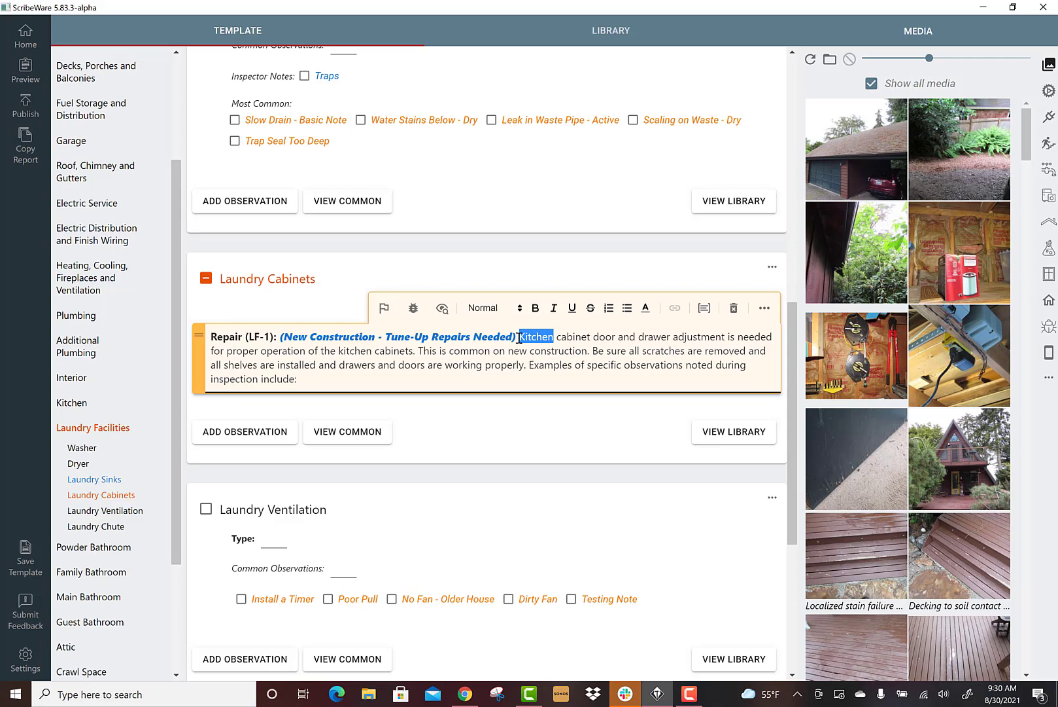
click(704, 307)
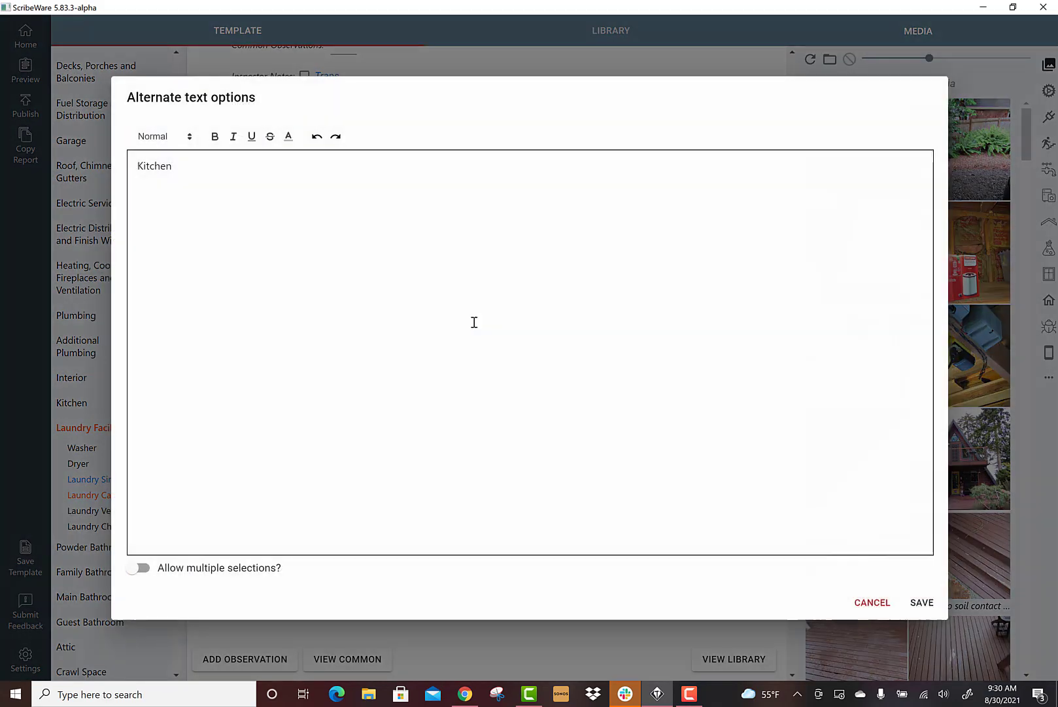
click(209, 175)
key(Return)
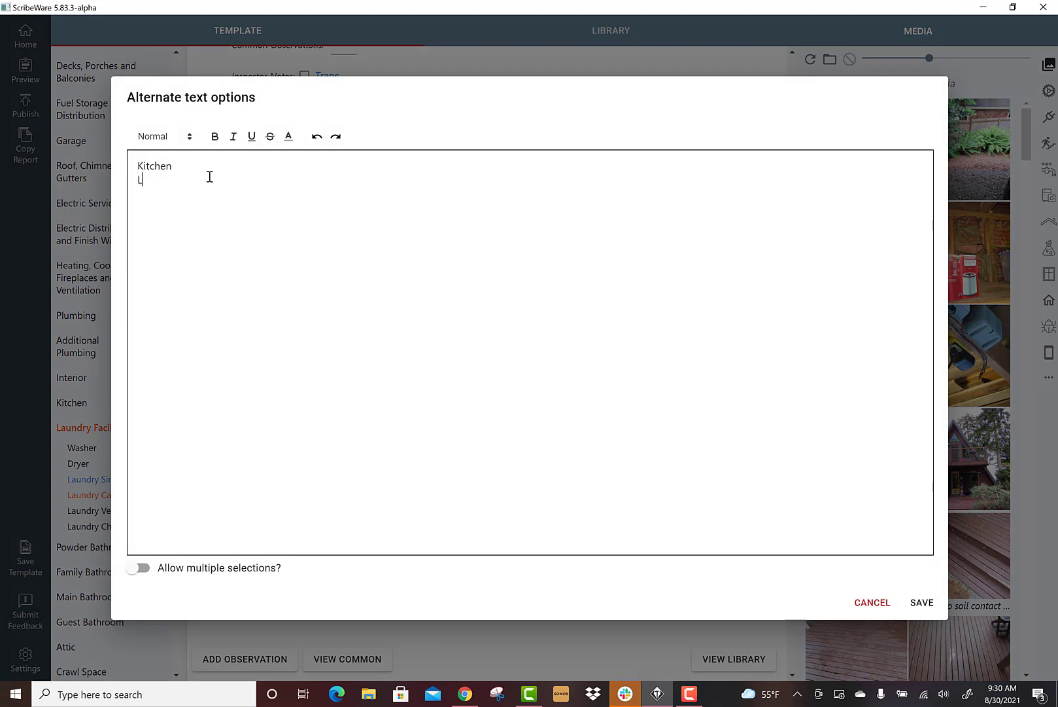
text(Laundry)
key(Return)
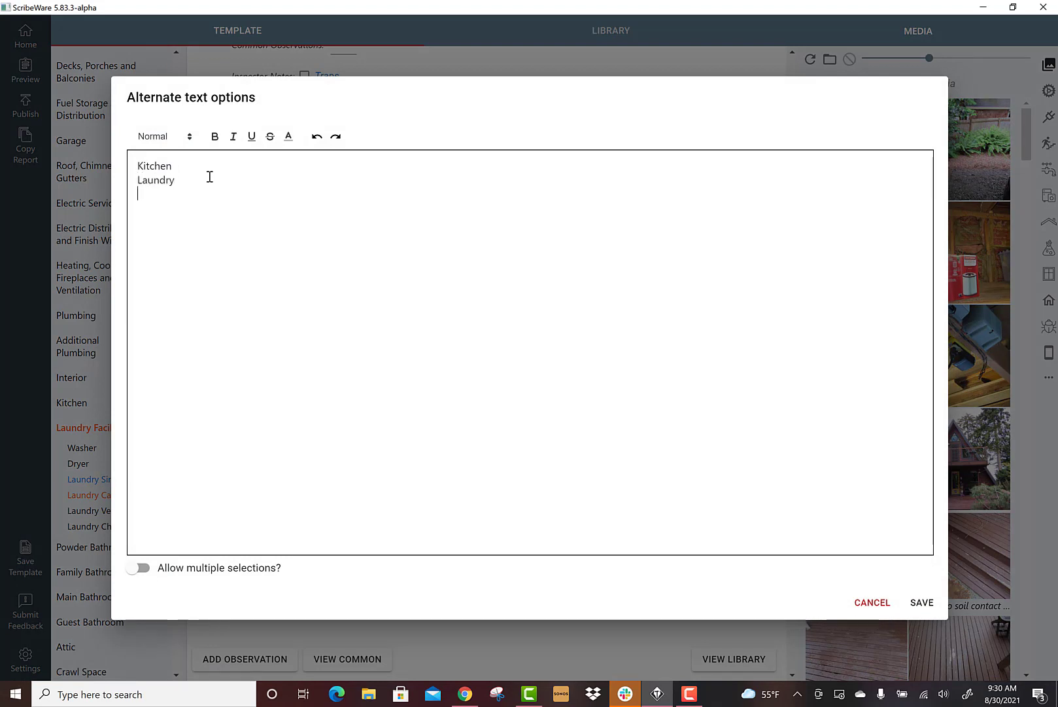
text(Dining Room)
click(935, 612)
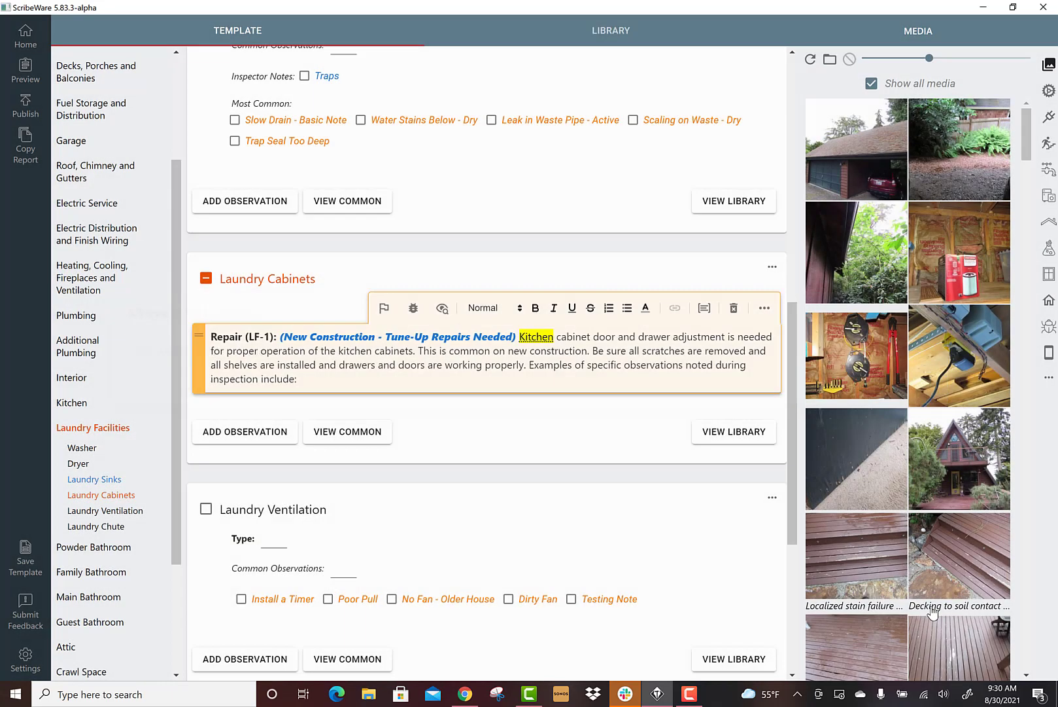
Step: Allow multiple selections for the "Kitchen" alternate text, using the conjunction "and", and save the options
click(542, 343)
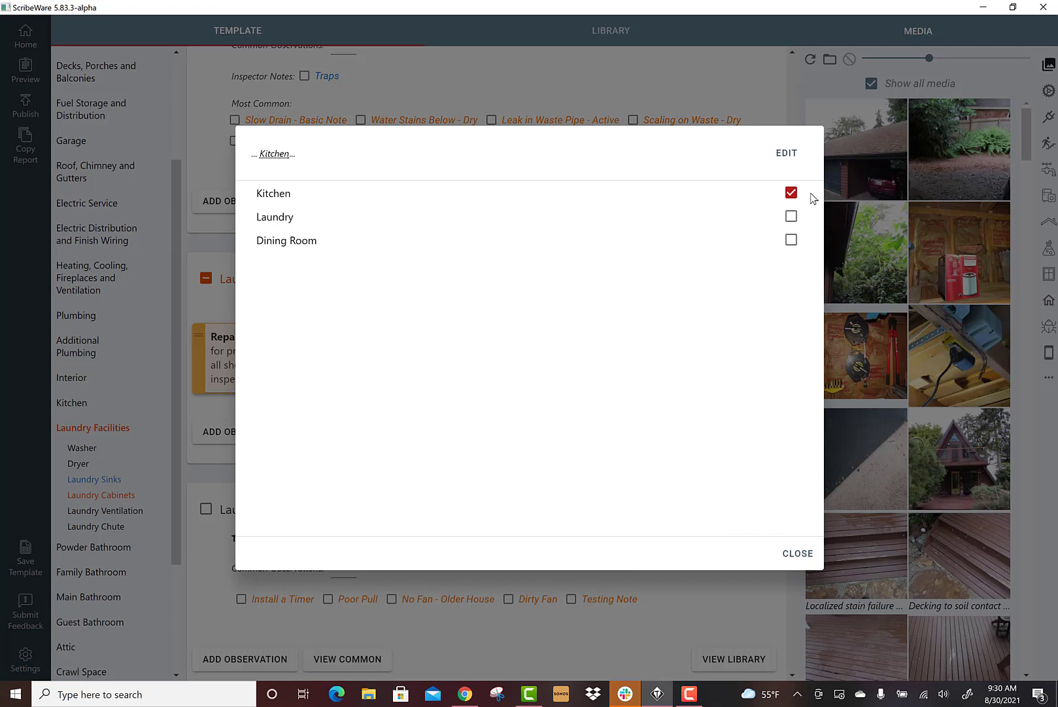
click(789, 156)
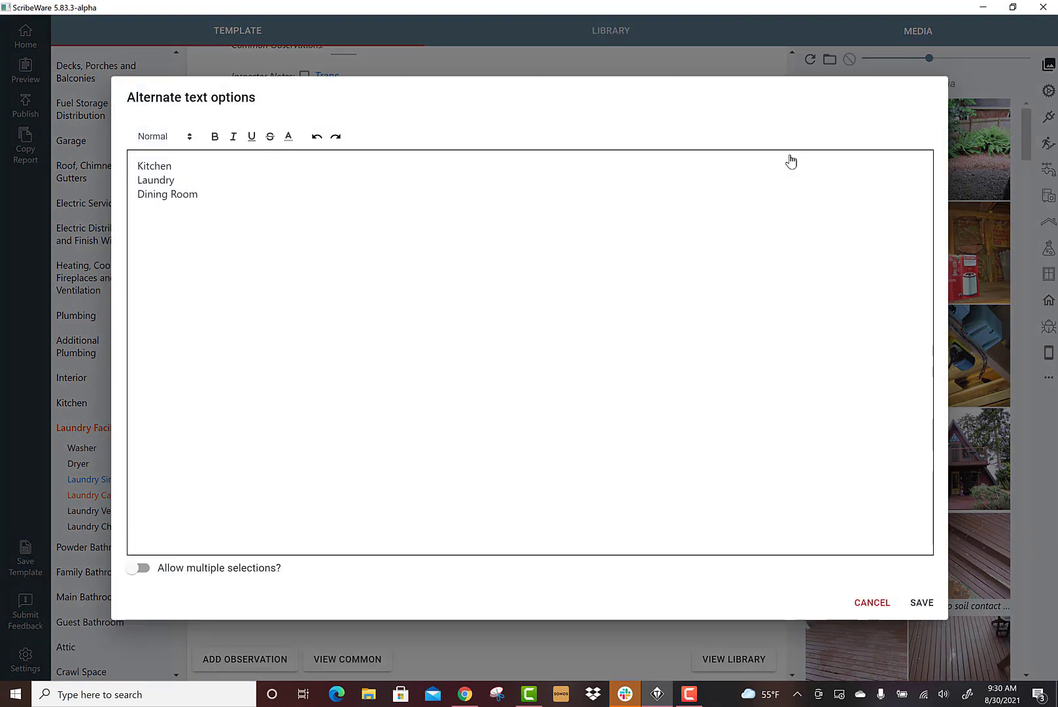
click(145, 568)
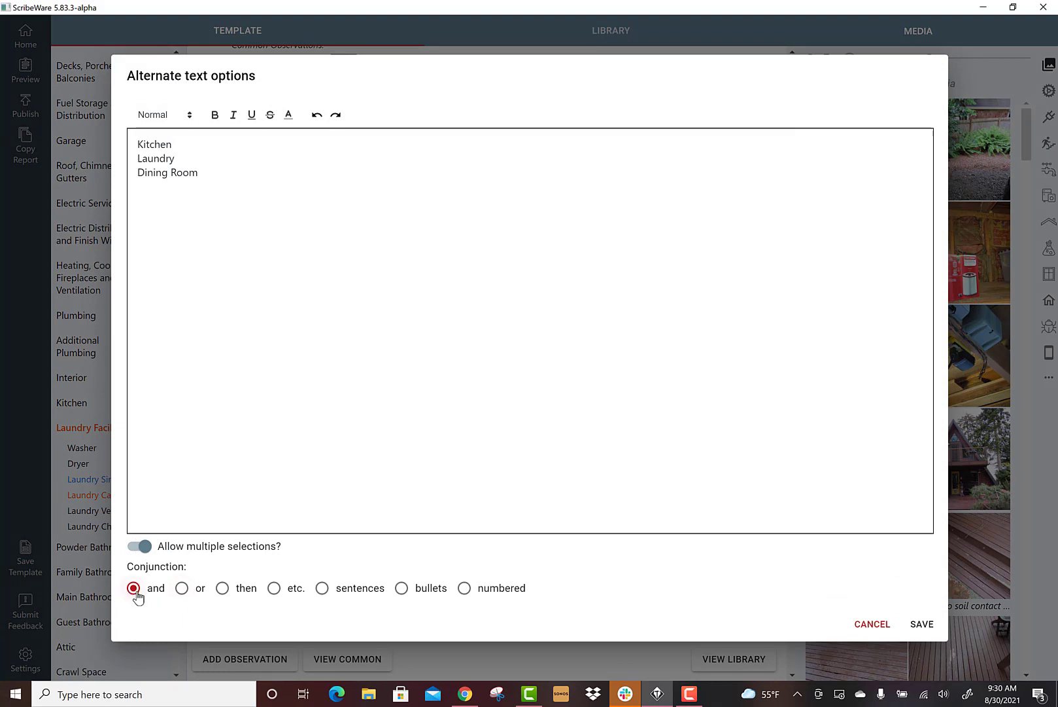
click(926, 626)
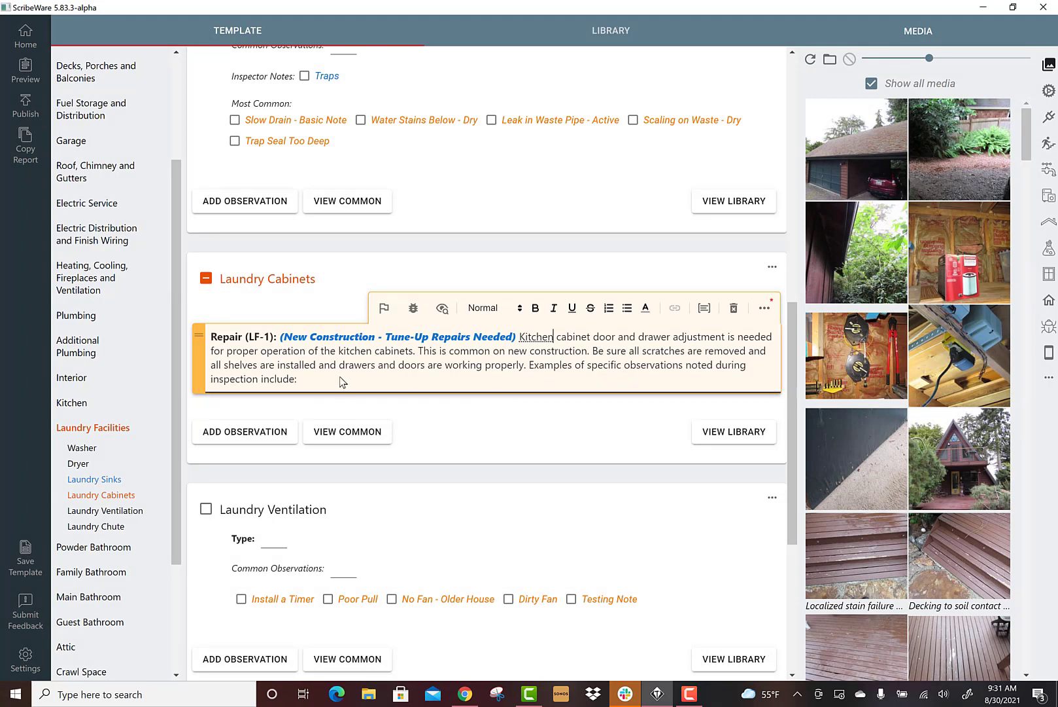
Step: Check the choices of the "Kitchen" alternate text, and remove that word so the observation text begins with "Cabinet door and drawer adjustment"
click(537, 342)
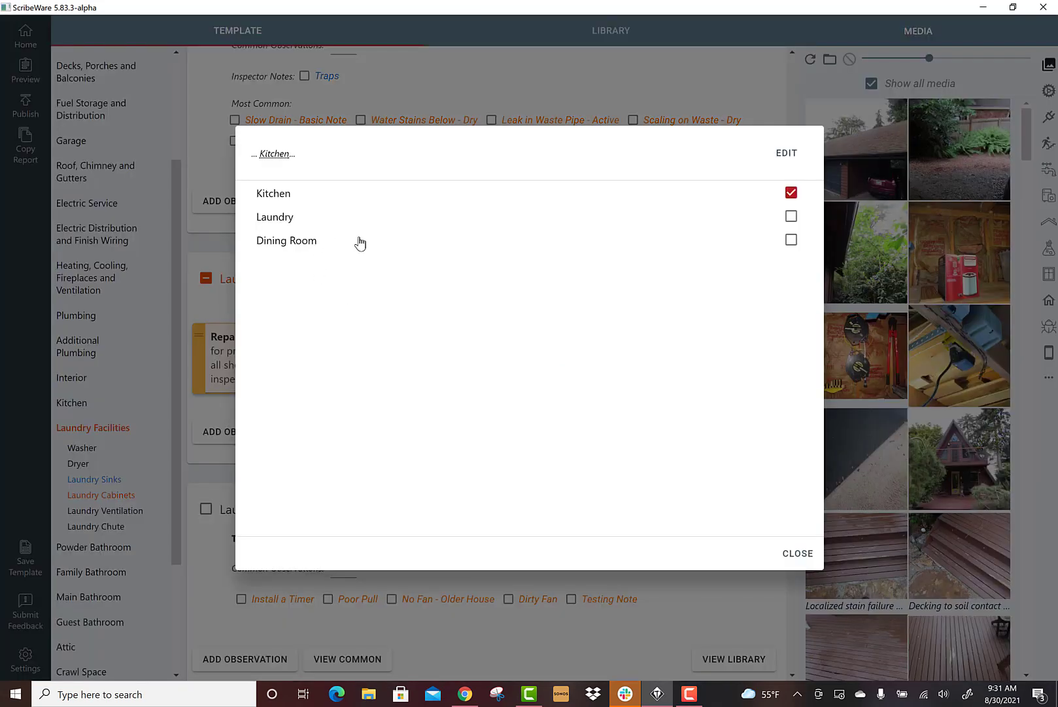
click(794, 554)
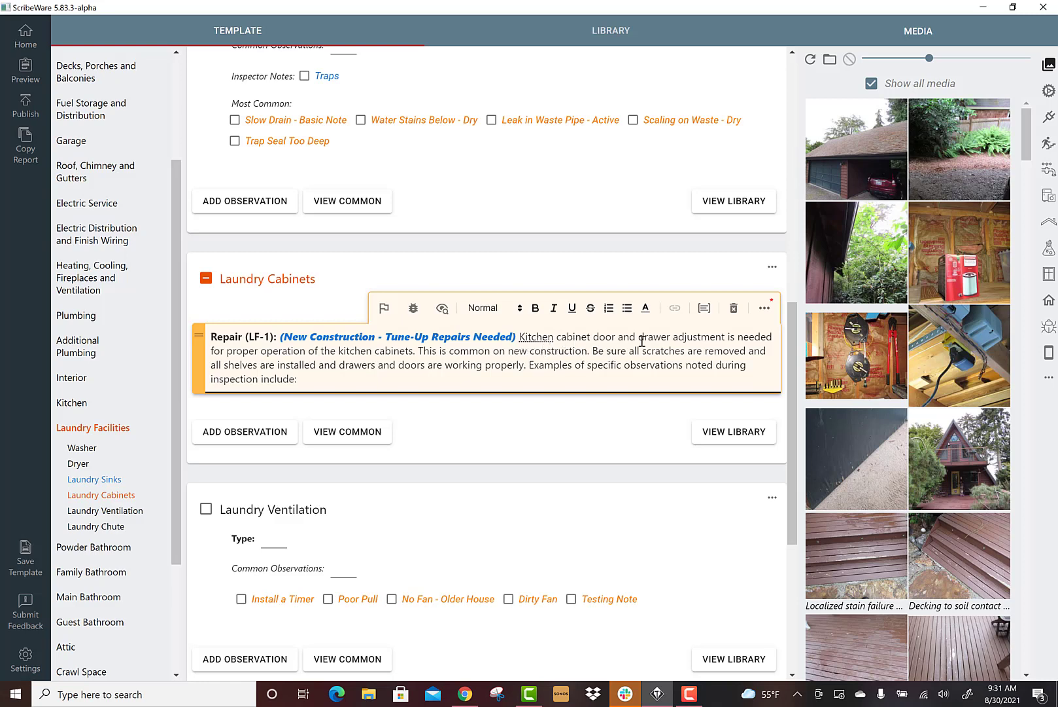
key(BackSpace)
key(BackSpace)
key(BackSpace)
key(BackSpace)
key(BackSpace)
key(BackSpace)
key(BackSpace)
key(BackSpace)
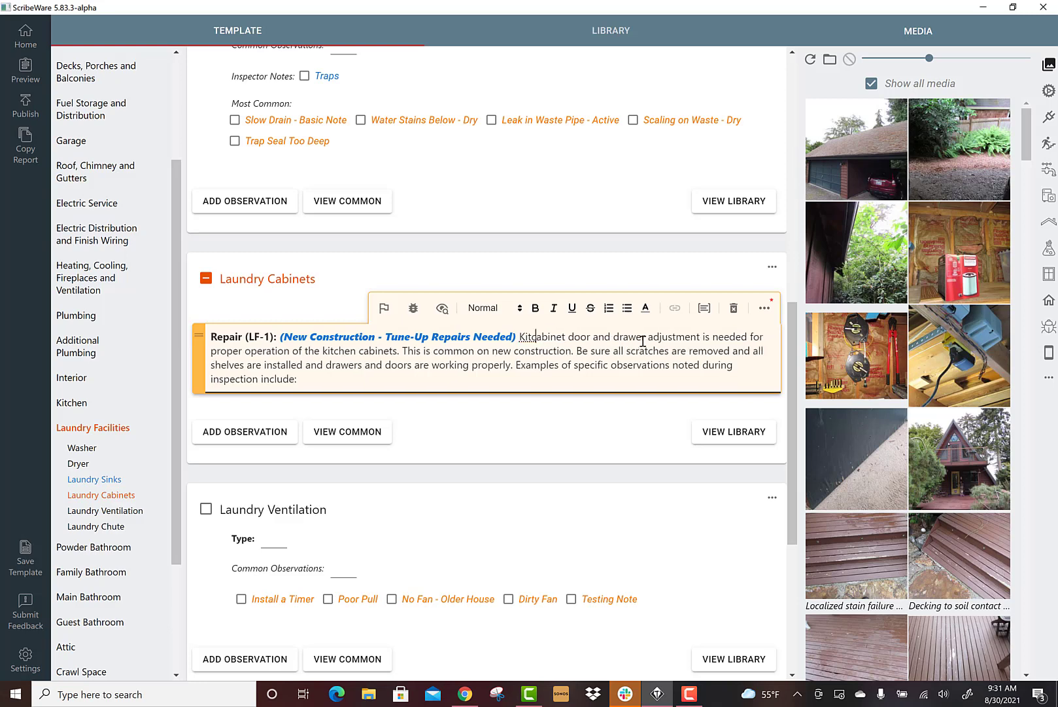
key(BackSpace)
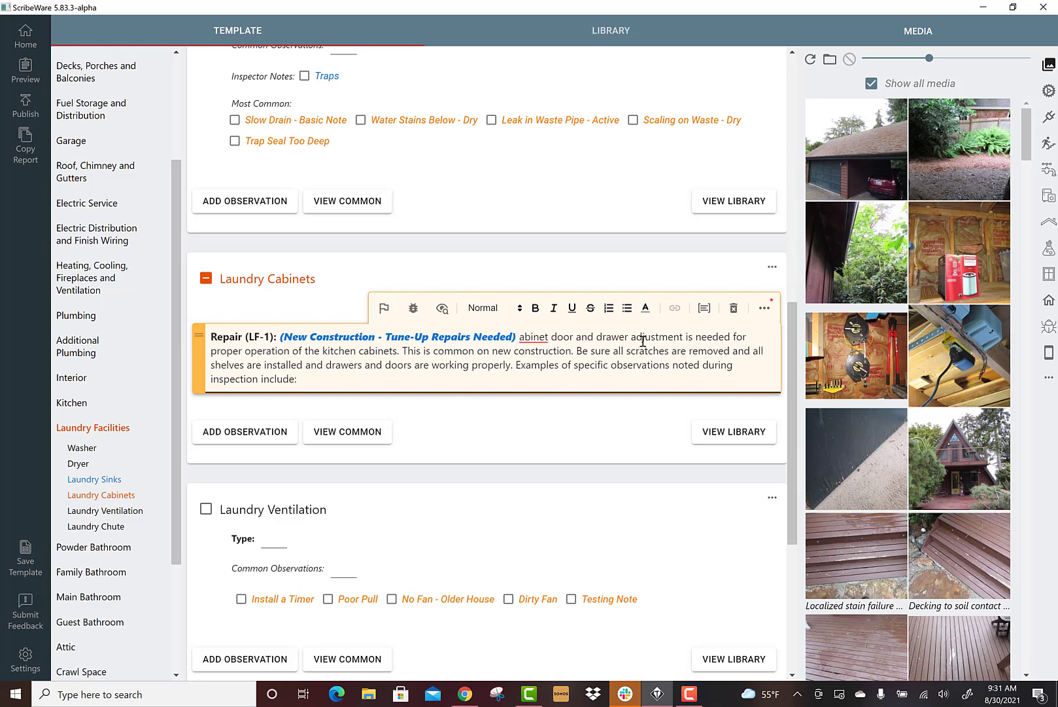
text(C)
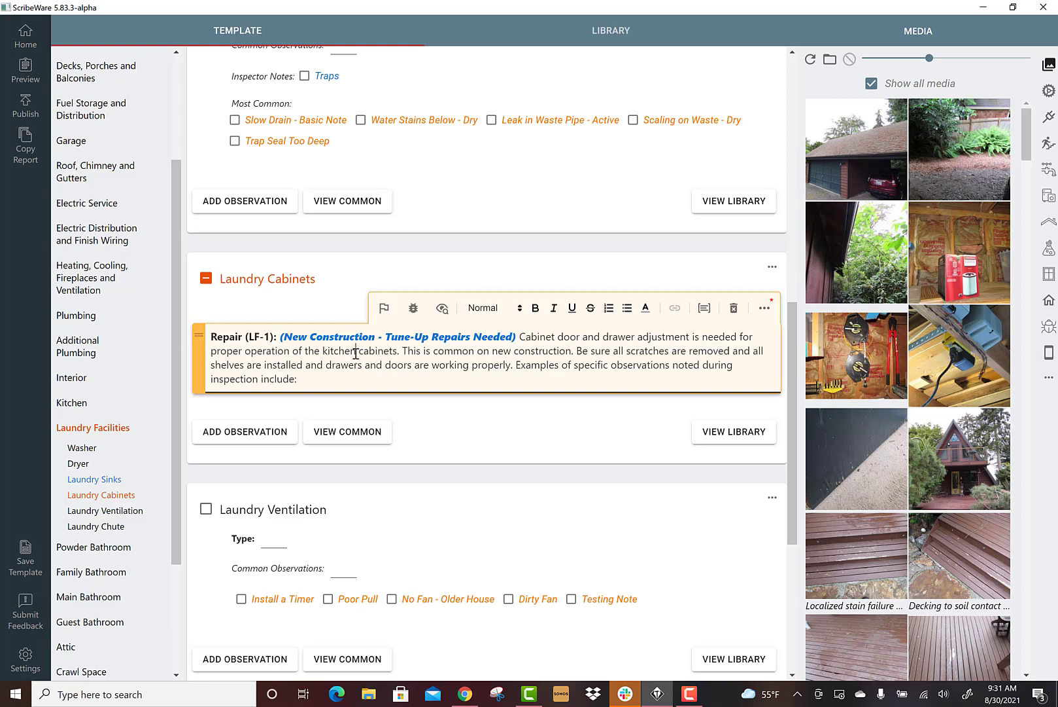
Step: Turn "kitchen" before "cabinets" into multiple-selection alternate text with the options kitchen, bathroom, laundry, dining room and office, using the conjunction "and"
drag(356, 353, 323, 351)
click(703, 308)
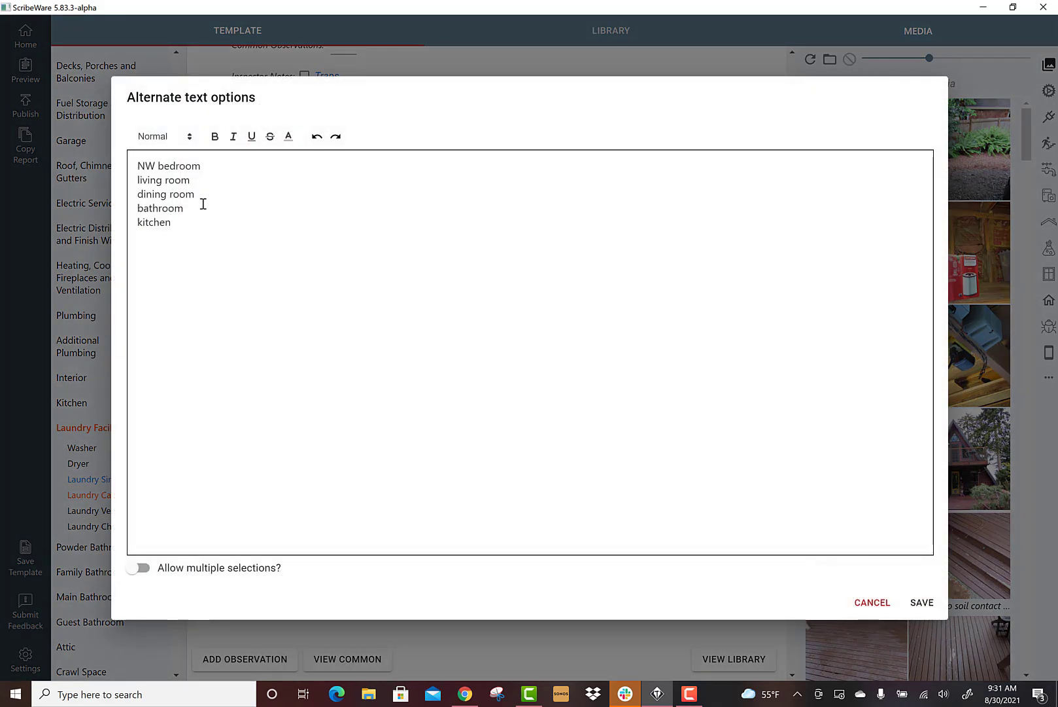
drag(204, 201, 130, 167)
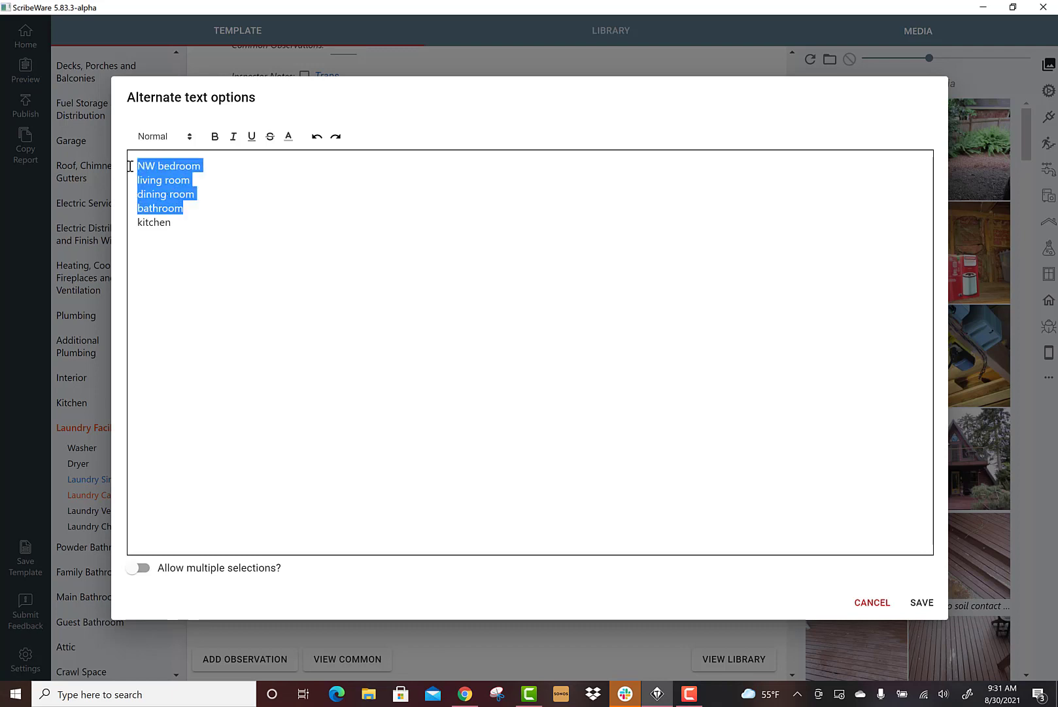
key(BackSpace)
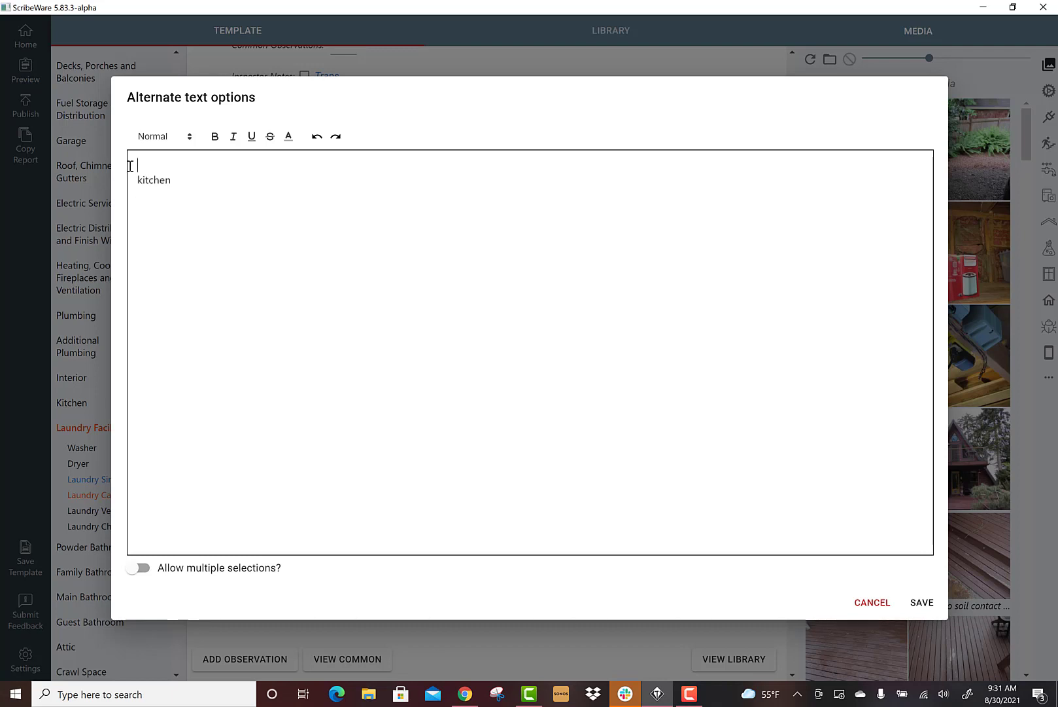
key(BackSpace)
text(bathroom)
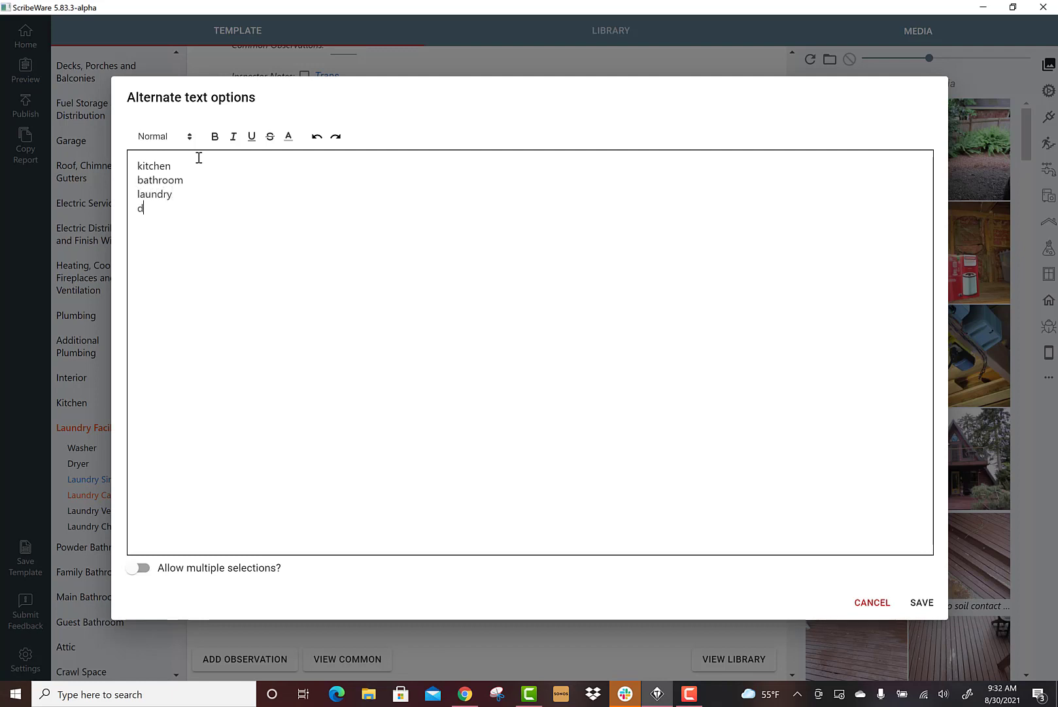
text(ng room o)
text(ffice)
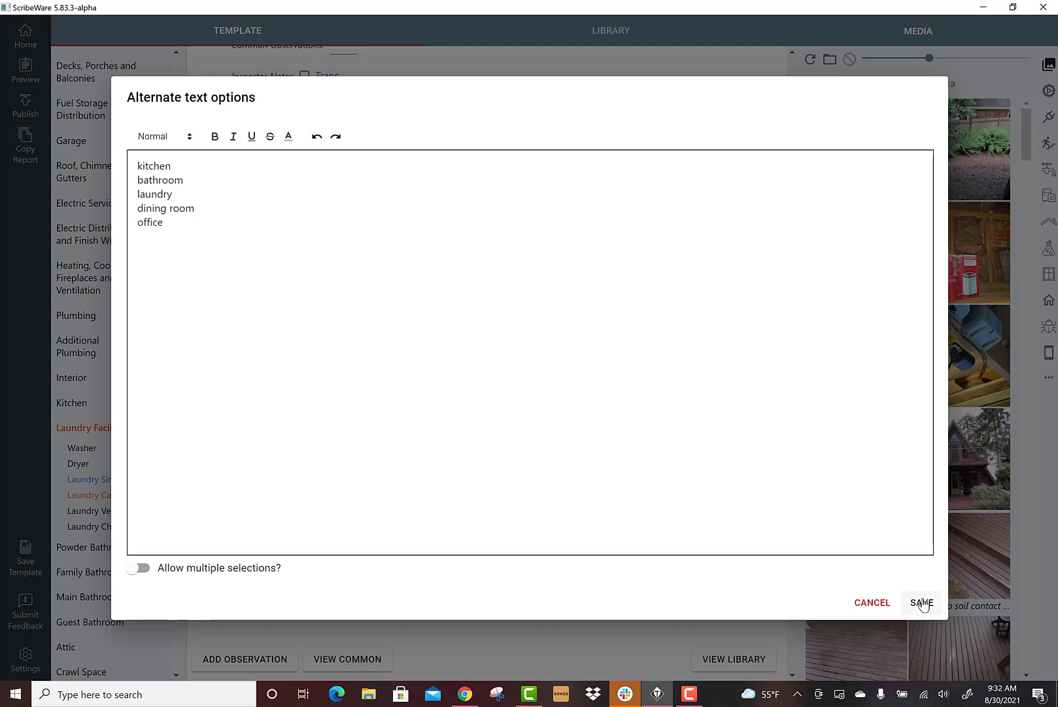
click(138, 568)
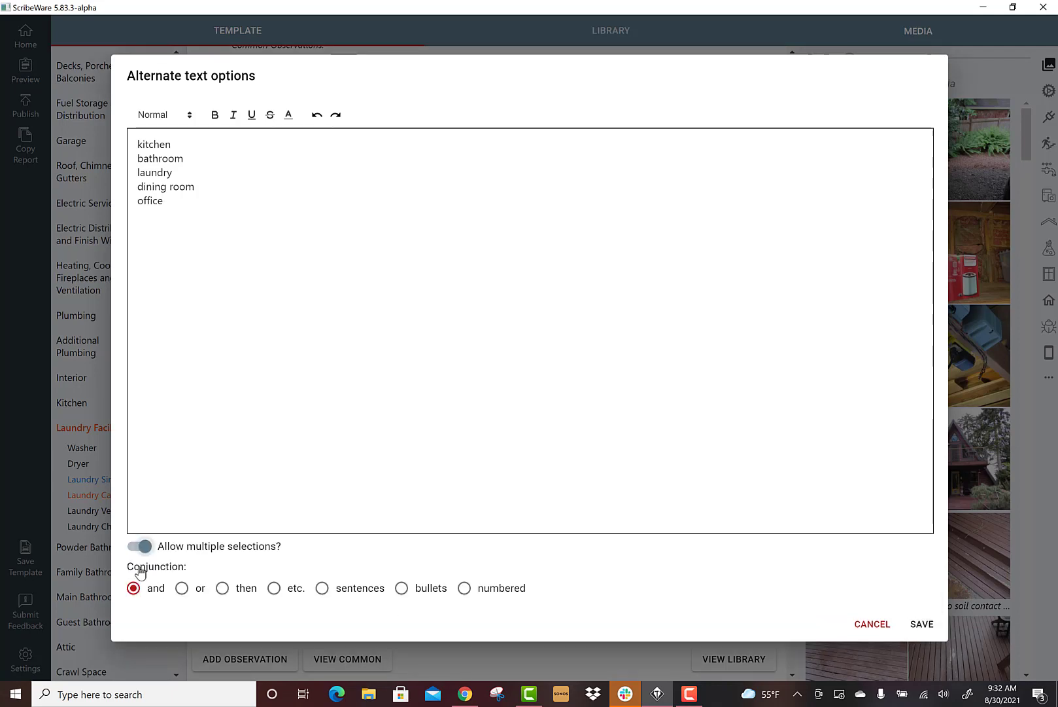
click(922, 624)
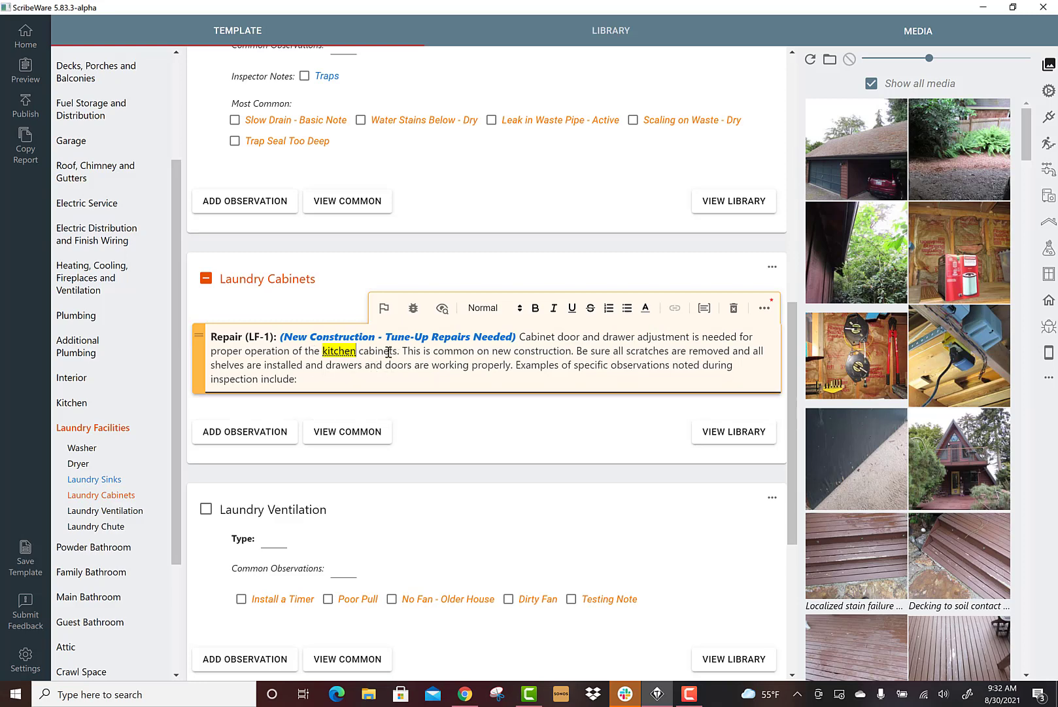
Step: Update the library with the revised tune-up observation, and delete the observation from the Laundry Cabinets section
click(766, 310)
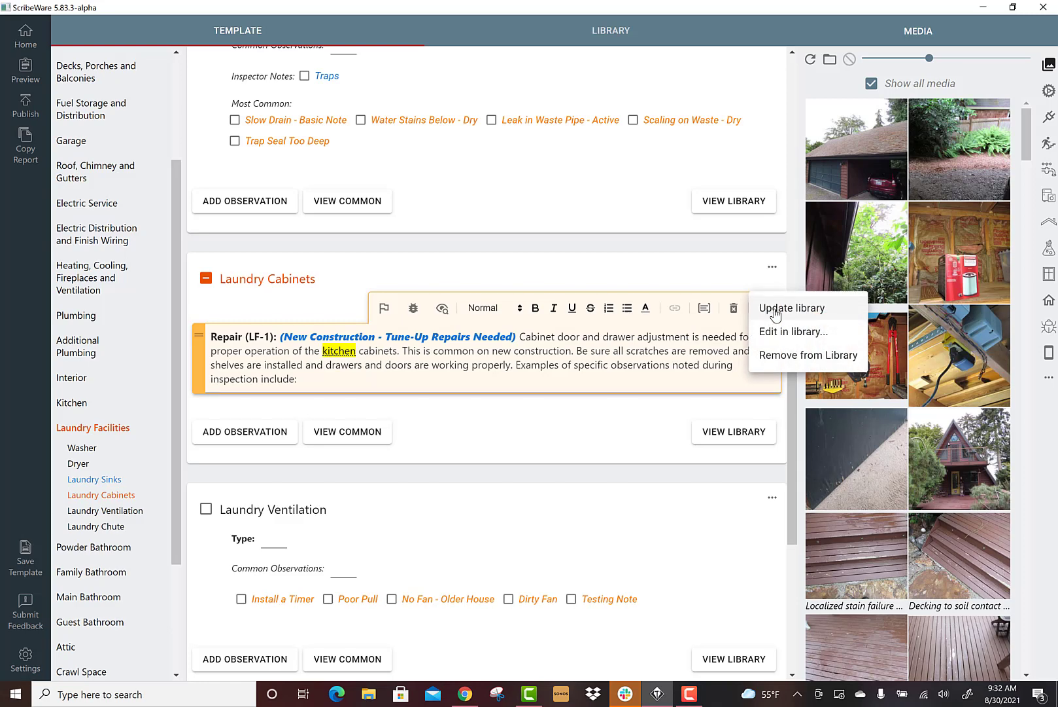
click(776, 314)
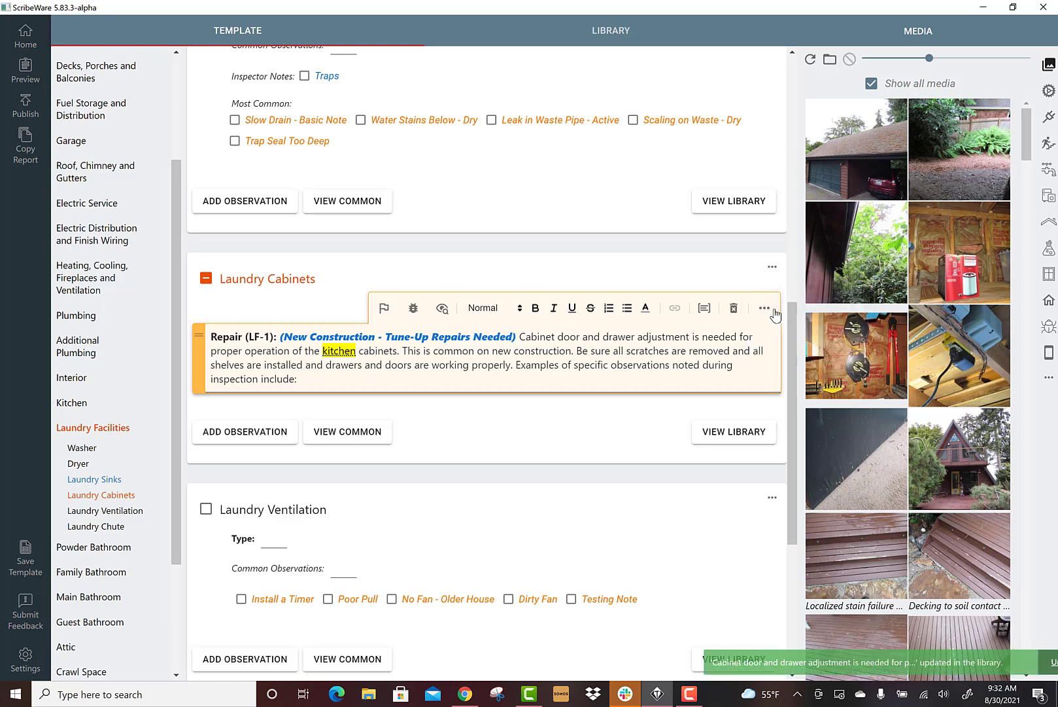
click(732, 309)
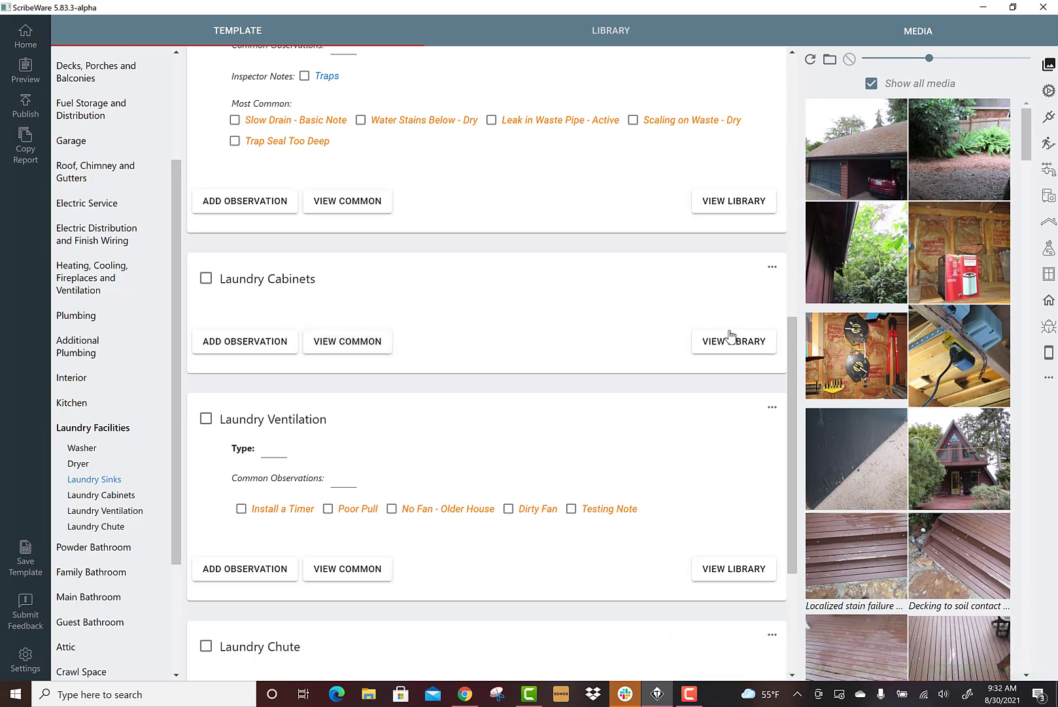
Step: Look through the library entries linked to Laundry Cabinets for the revised "New Construction - Tune-Up Repairs Needed" comment, and return to the template
scroll(446, 312, up, 2)
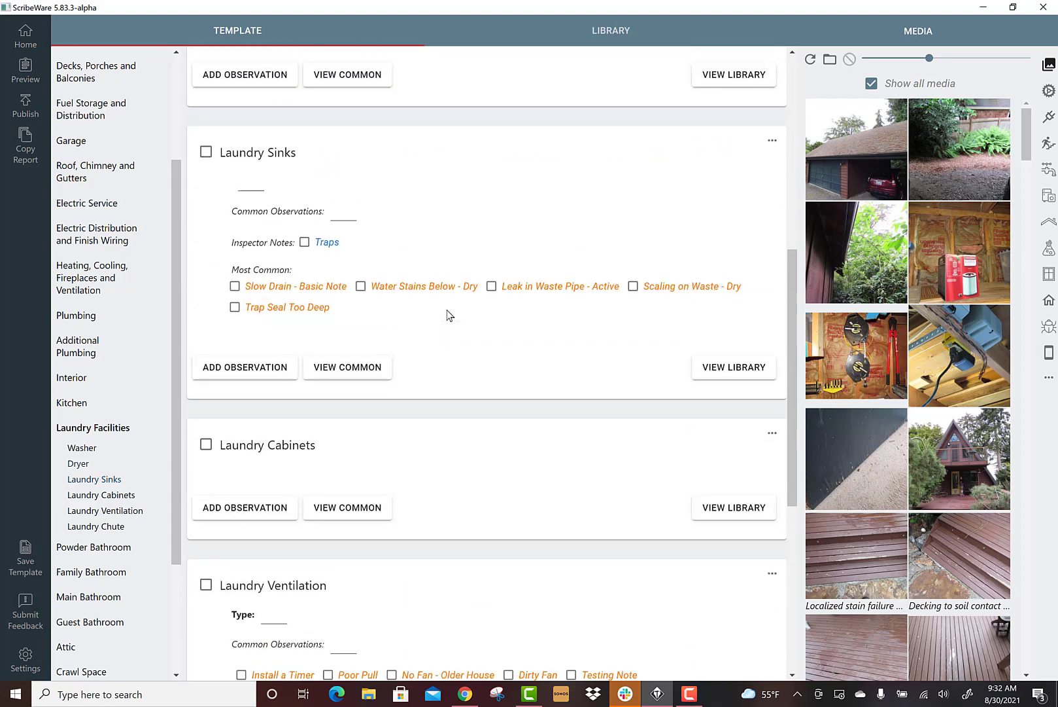
scroll(349, 428, down, 3)
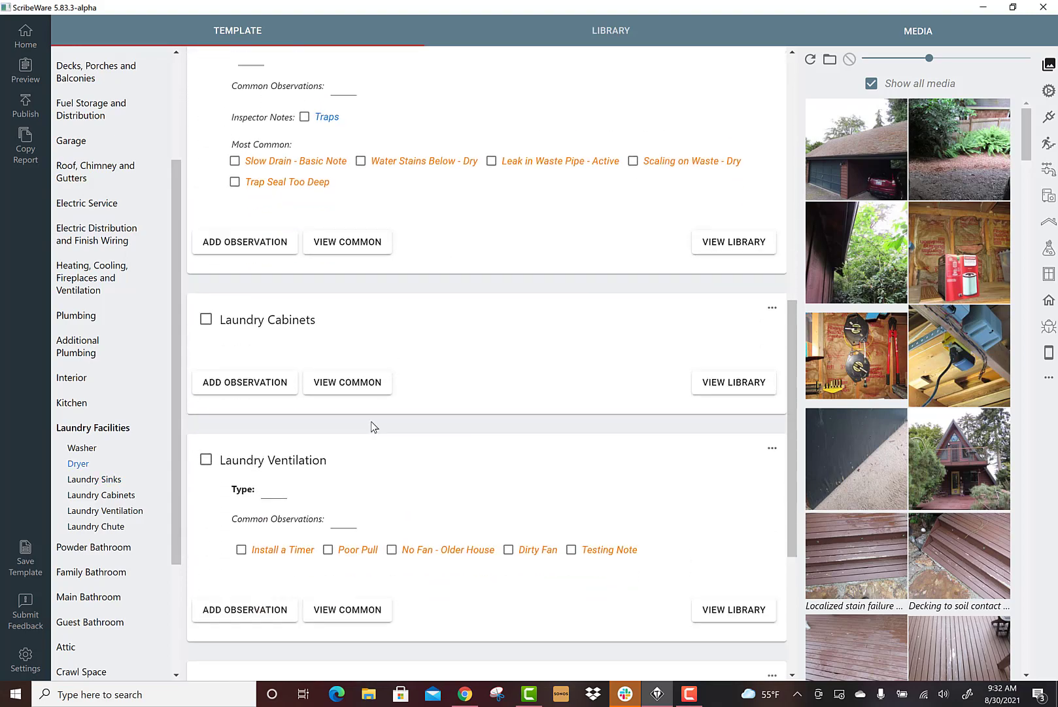
click(758, 323)
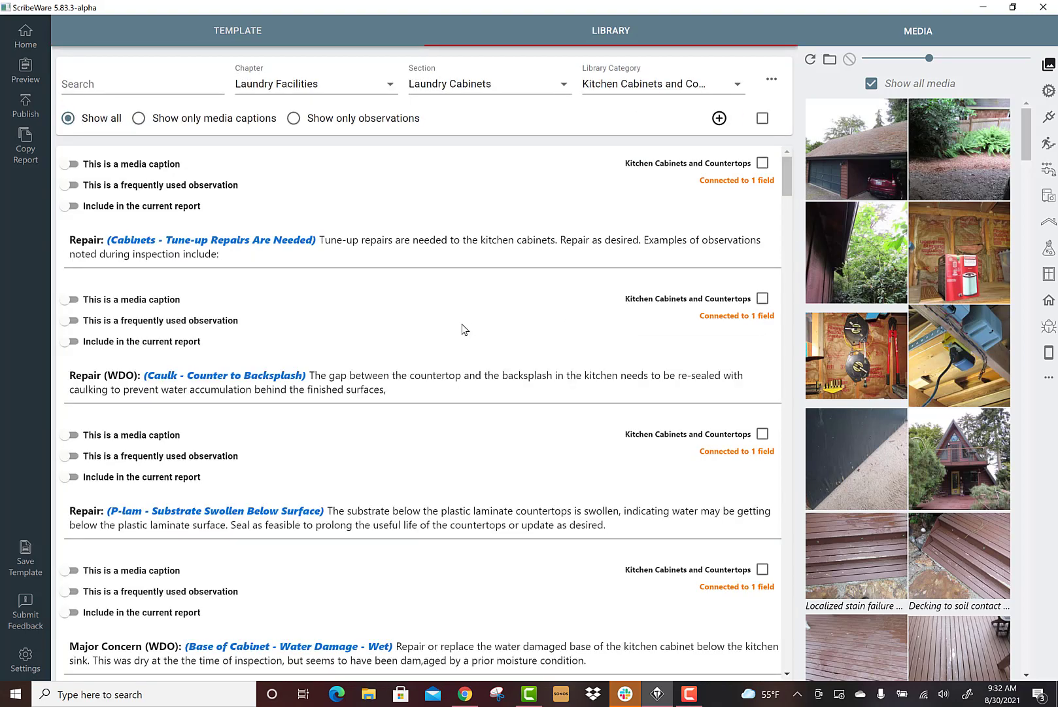
scroll(463, 325, down, 8)
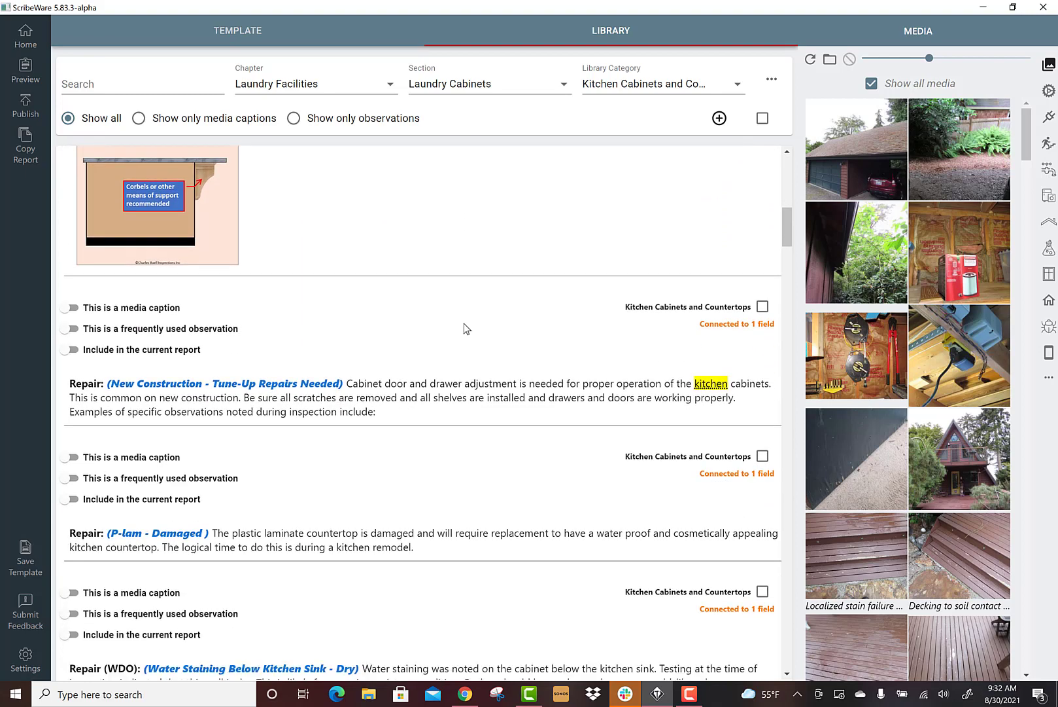
scroll(464, 323, up, 10)
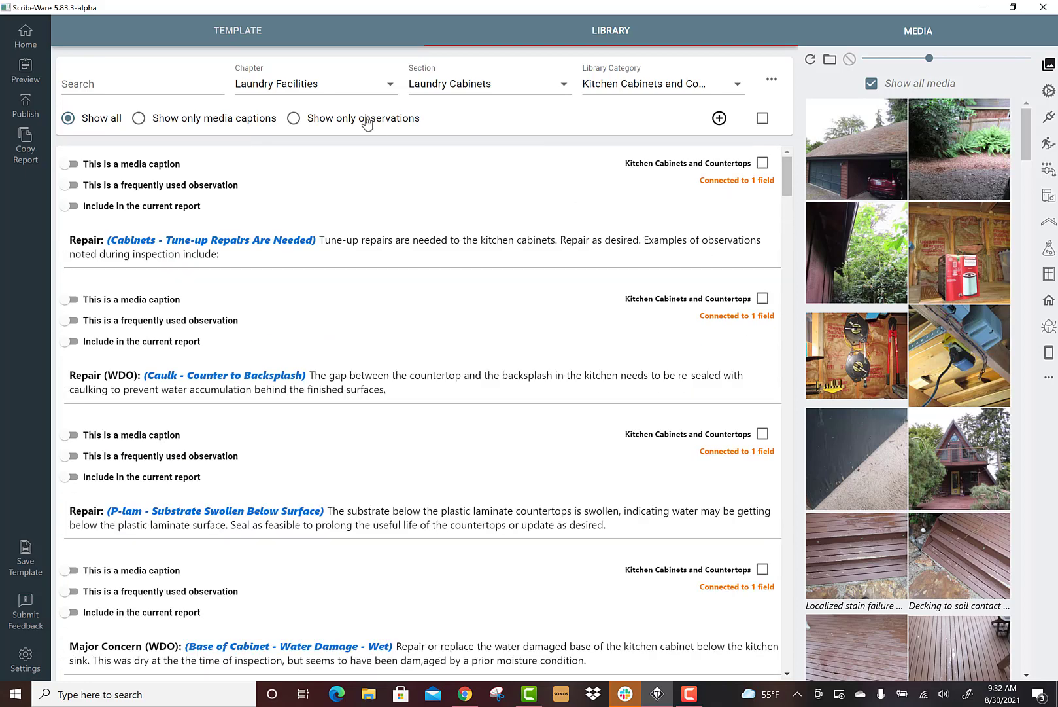
click(252, 36)
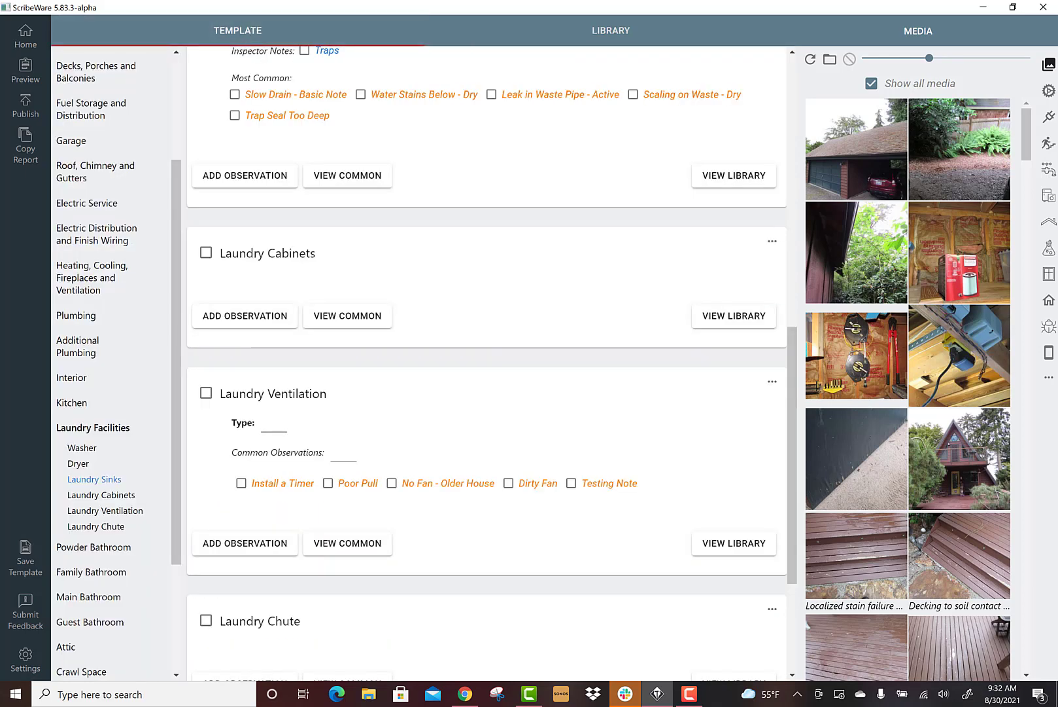